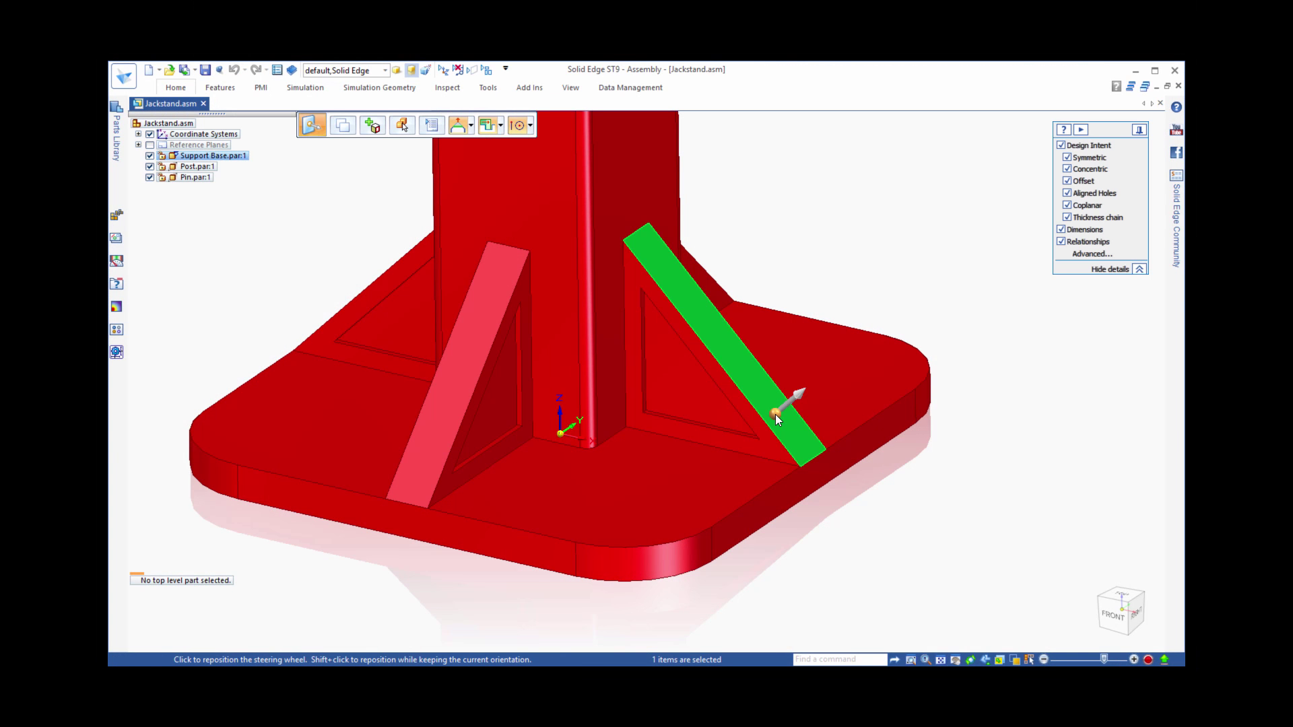
{"action": "left_click", "coordinate": [774, 414]}
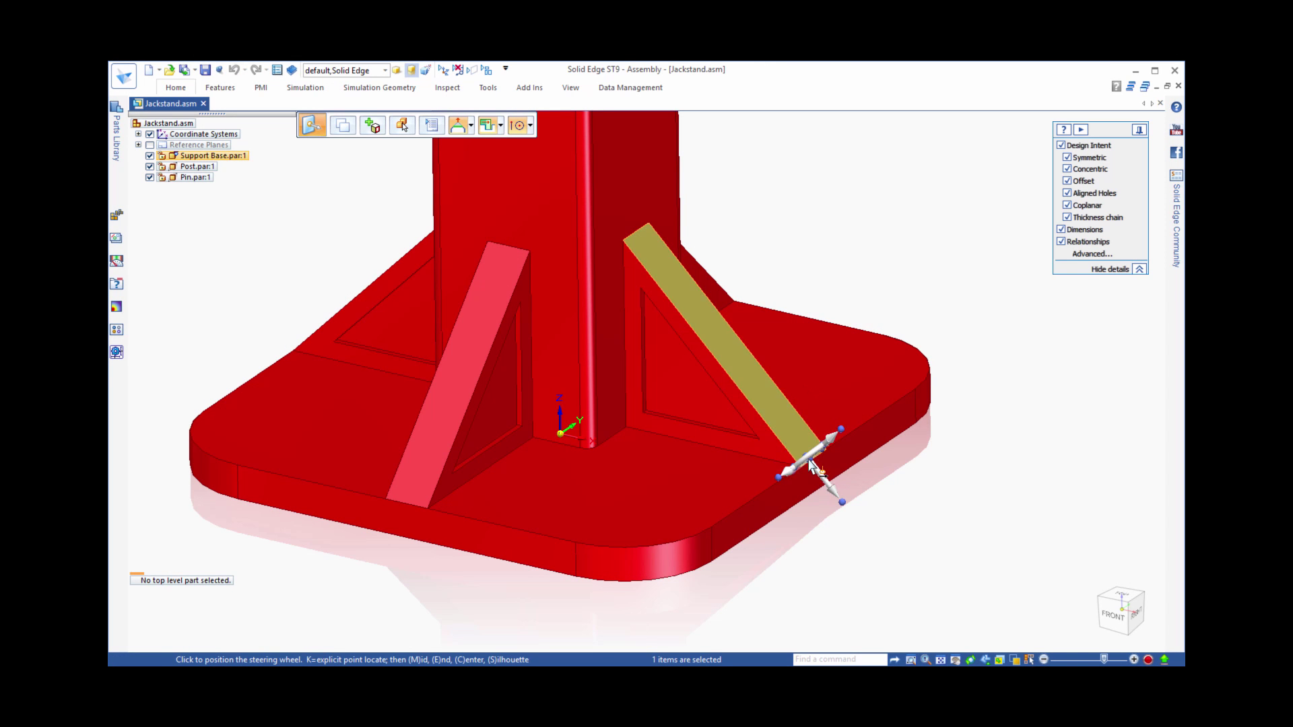
Rotate the sloped gusset faces 25 degrees about the base edge so they lean inward.
{"action": "left_click", "coordinate": [812, 464]}
{"action": "left_click", "coordinate": [798, 449]}
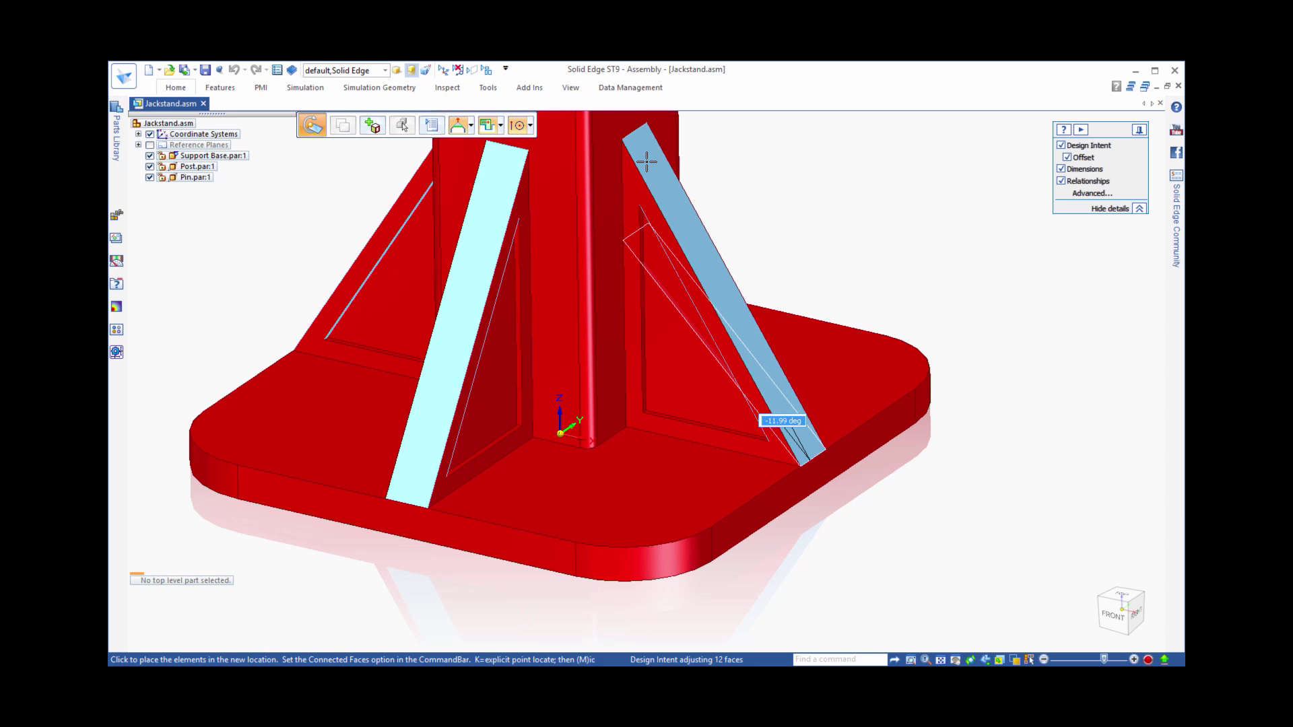
{"action": "type", "text": "-2"}
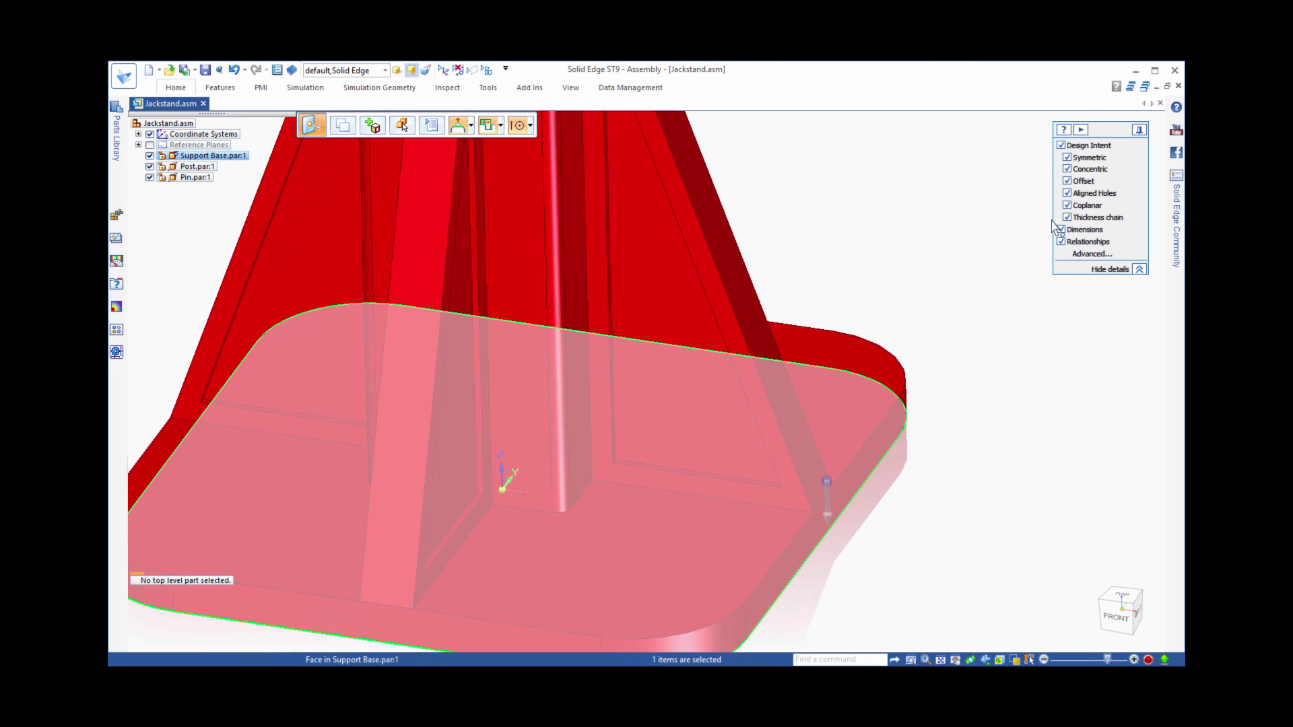
With Offset design intent off, move the bottom base face 15 mm to remove the flat plate.
{"action": "left_click", "coordinate": [1067, 182]}
{"action": "left_click", "coordinate": [827, 507]}
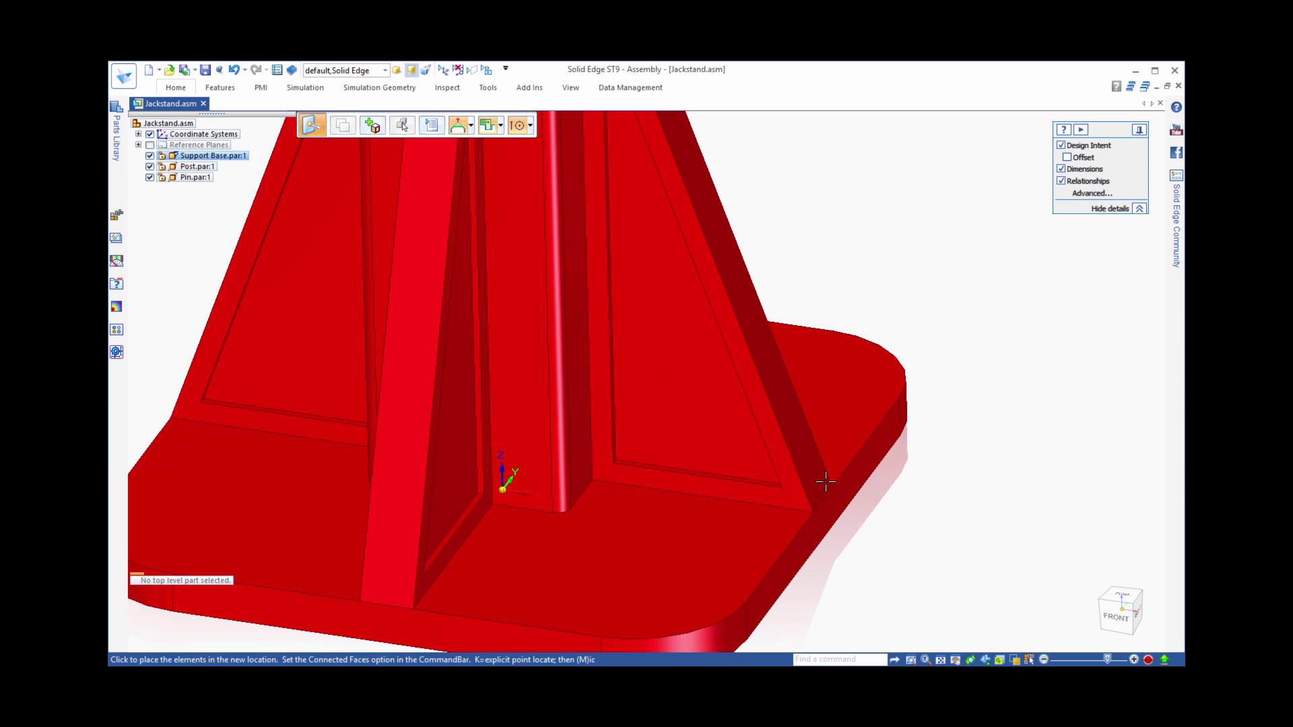
{"action": "type", "text": "15"}
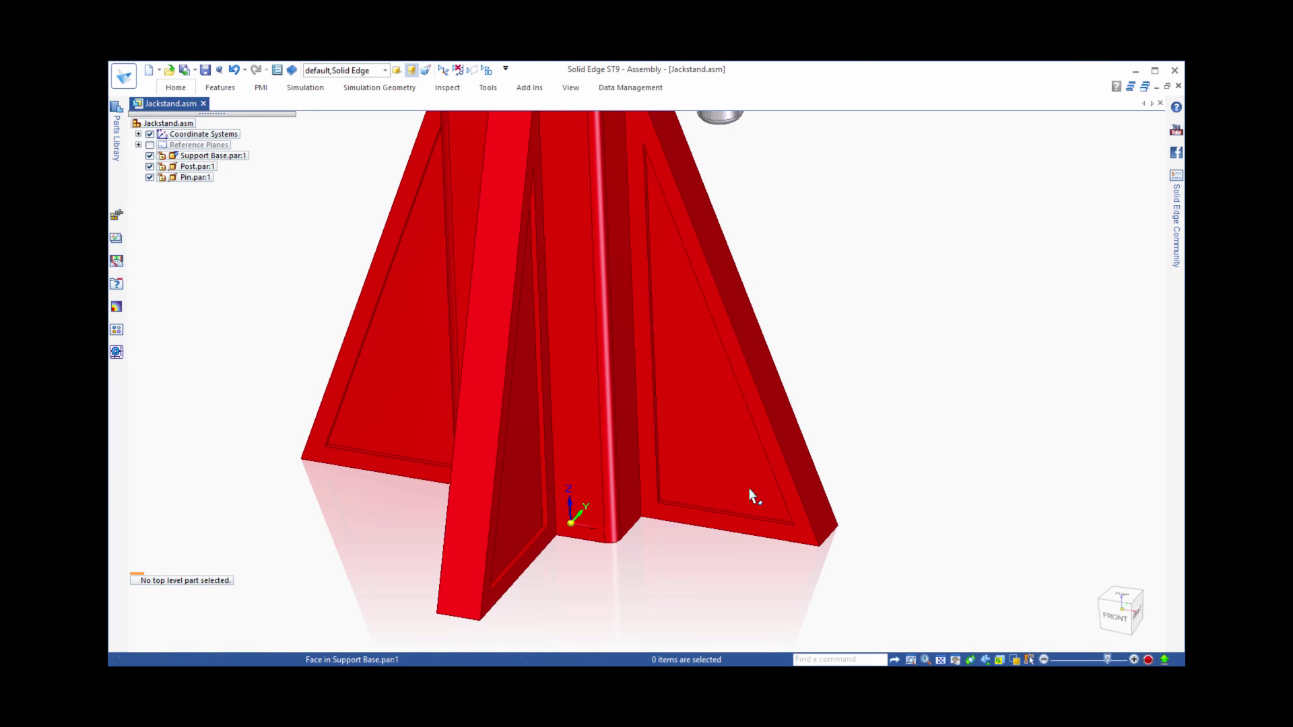
Move the triangular recessed face through the gusset to open it into a cutout.
{"action": "left_click", "coordinate": [749, 502]}
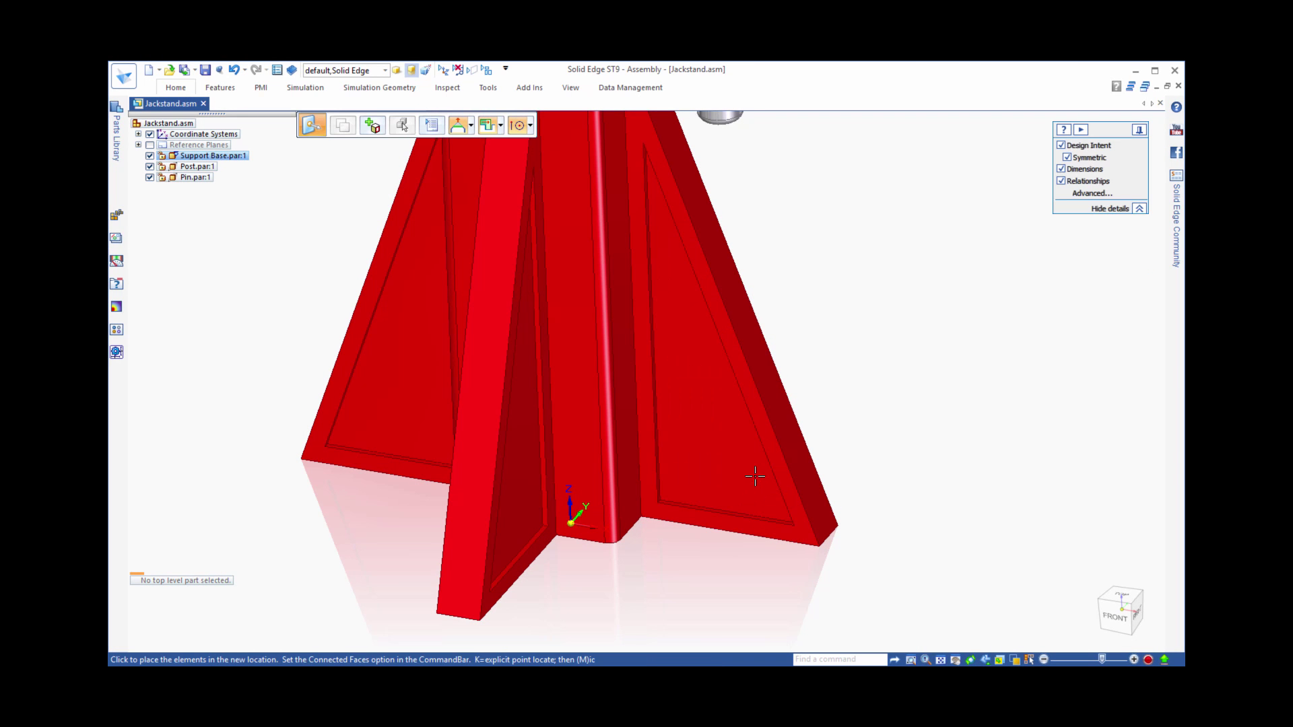
{"action": "left_click", "coordinate": [760, 470]}
{"action": "left_click", "coordinate": [912, 453]}
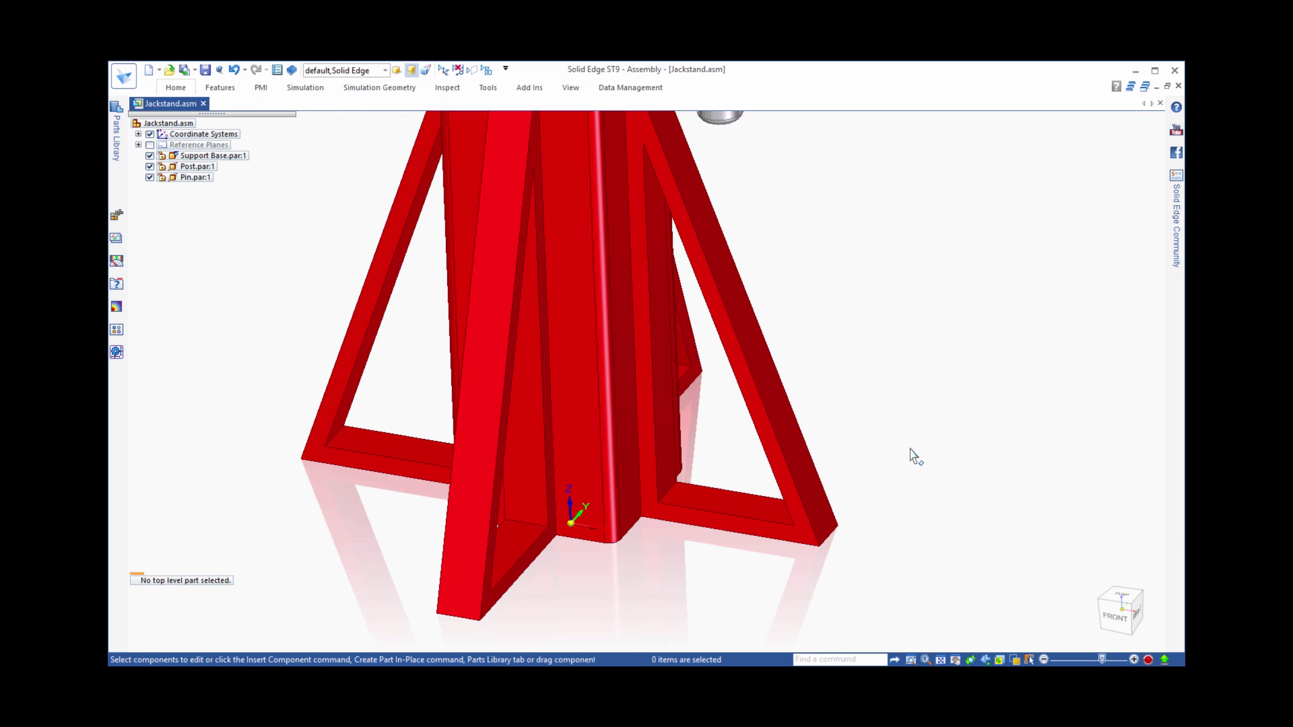
Delete all equal-radius rounds from the support base edges.
{"action": "left_click", "coordinate": [616, 544]}
{"action": "left_click", "coordinate": [642, 550]}
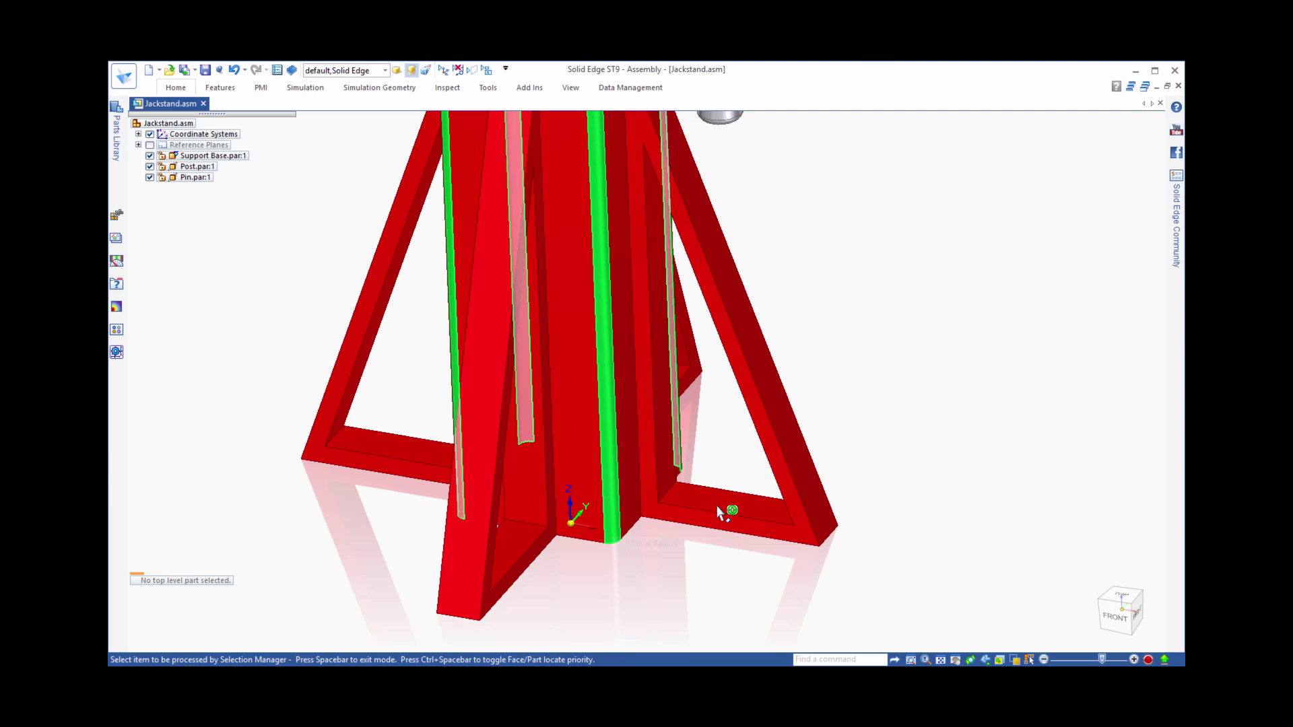
{"action": "key", "text": "space"}
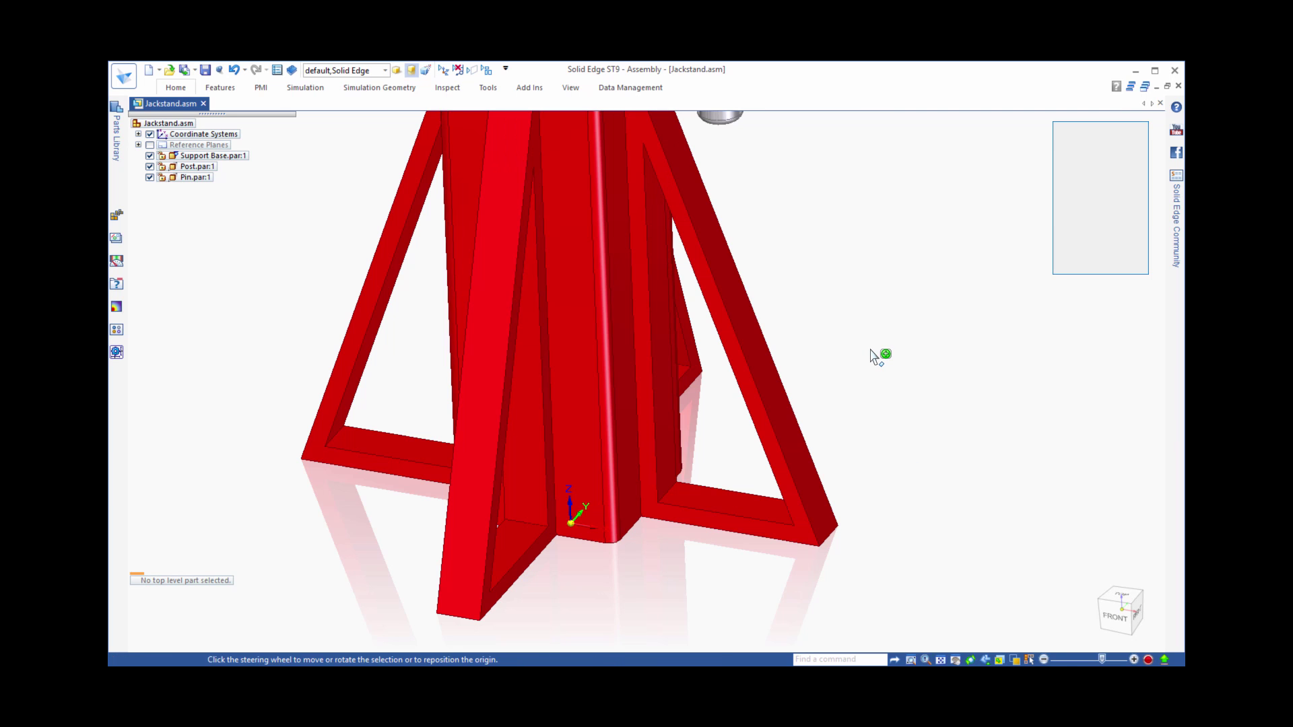
{"action": "right_click", "coordinate": [873, 355]}
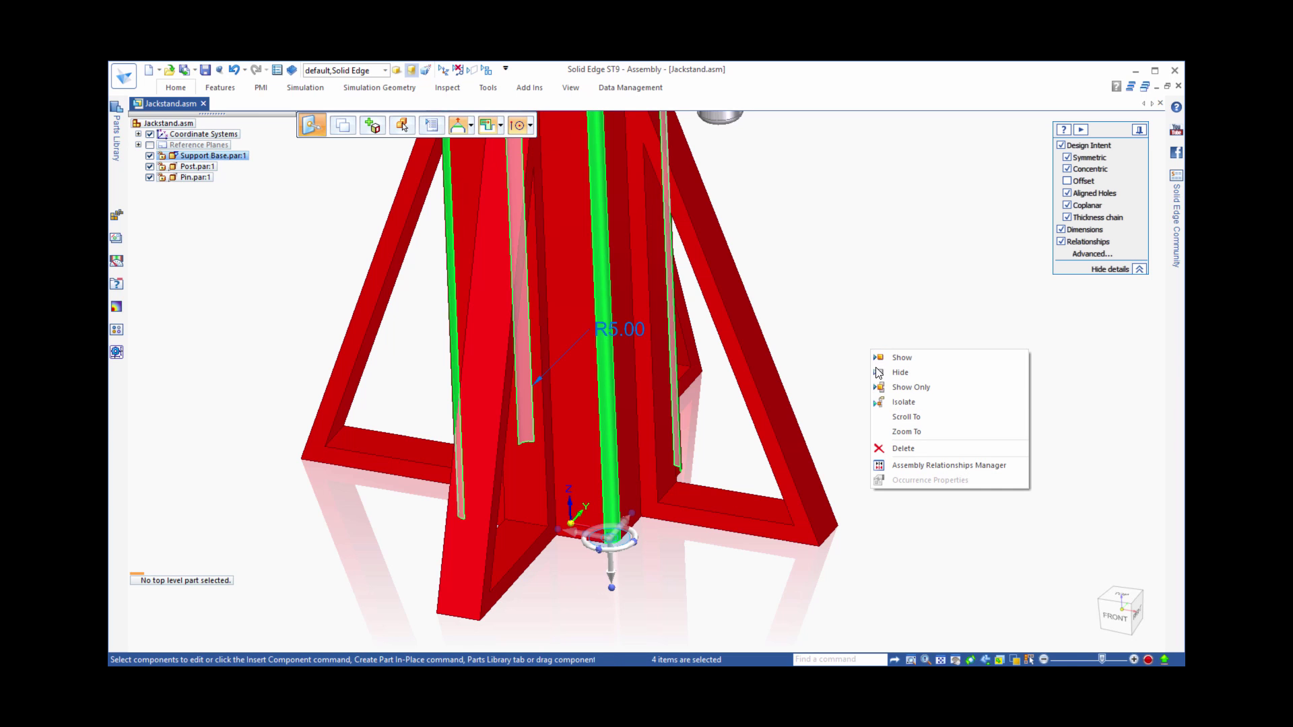
{"action": "left_click", "coordinate": [896, 447]}
{"action": "key", "text": "ctrl+z"}
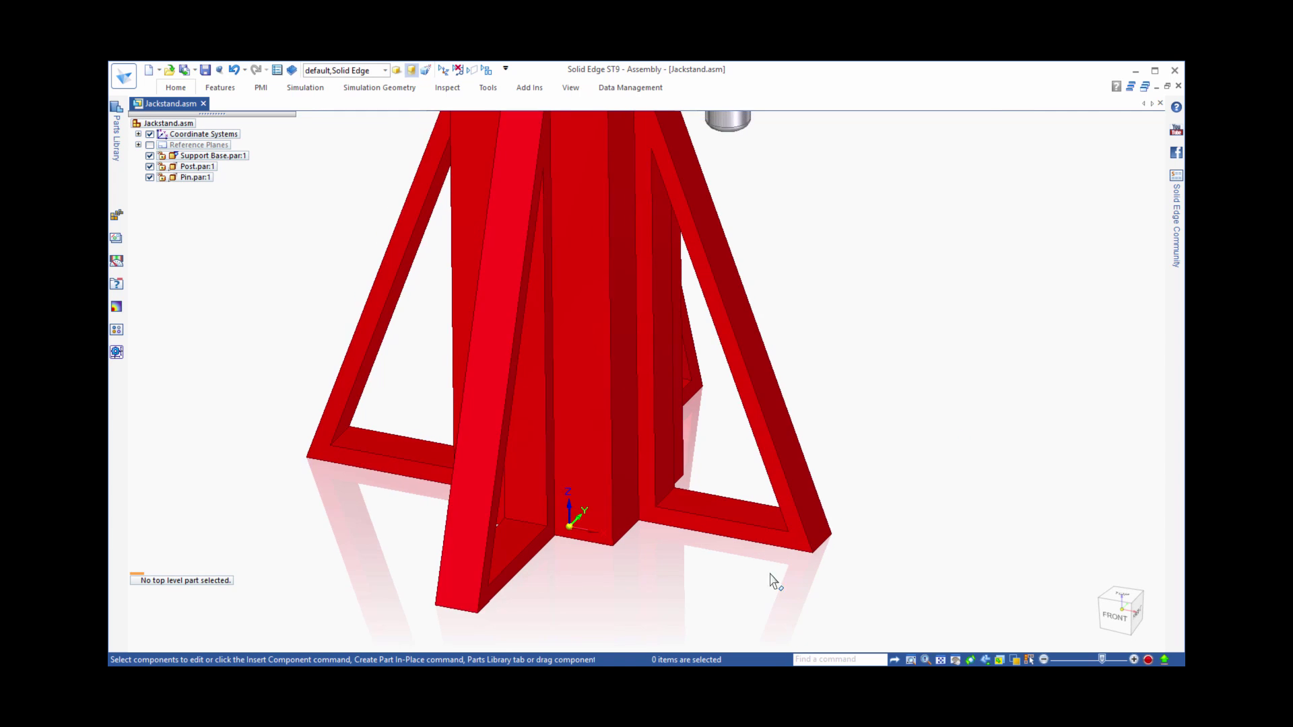
Move the leg frame faces to thicken the gusset frame members.
{"action": "scroll", "coordinate": [774, 577], "scroll_direction": "up", "scroll_amount": 2}
{"action": "scroll", "coordinate": [733, 594], "scroll_direction": "up", "scroll_amount": 2}
{"action": "scroll", "coordinate": [712, 538], "scroll_direction": "up", "scroll_amount": 2}
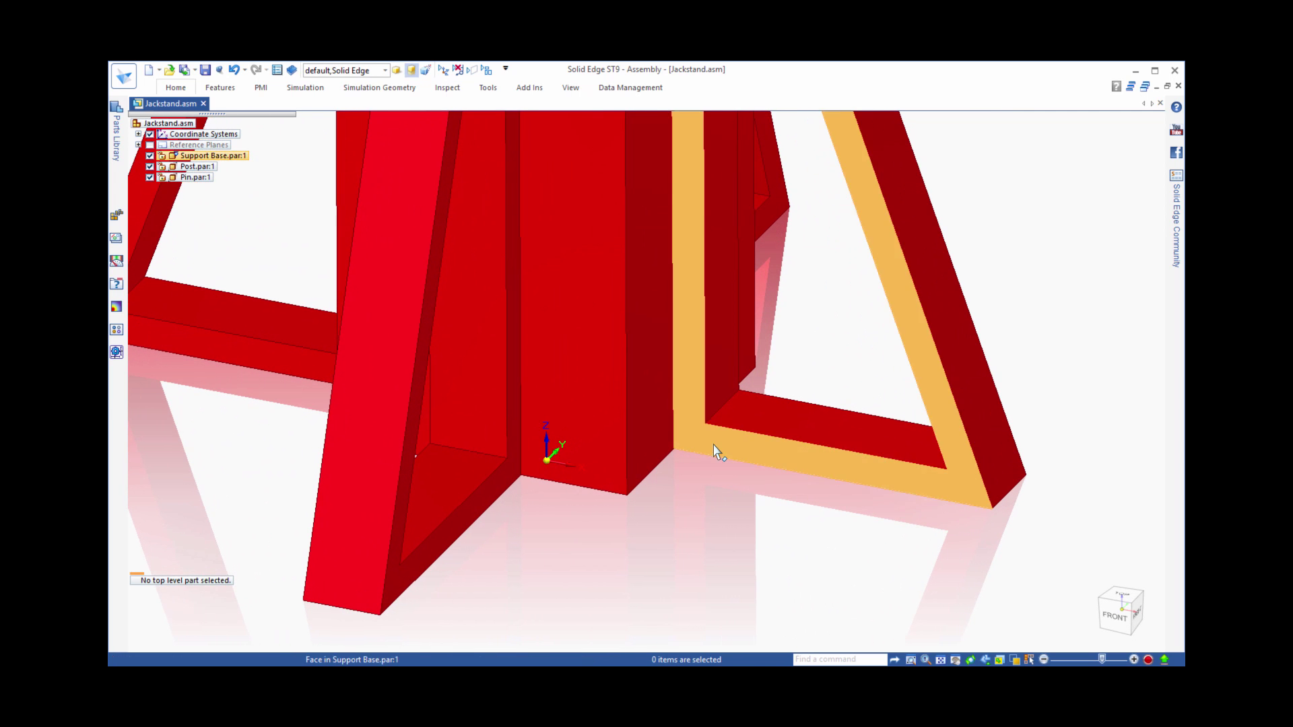
{"action": "left_click", "coordinate": [702, 463]}
{"action": "left_click", "coordinate": [702, 463]}
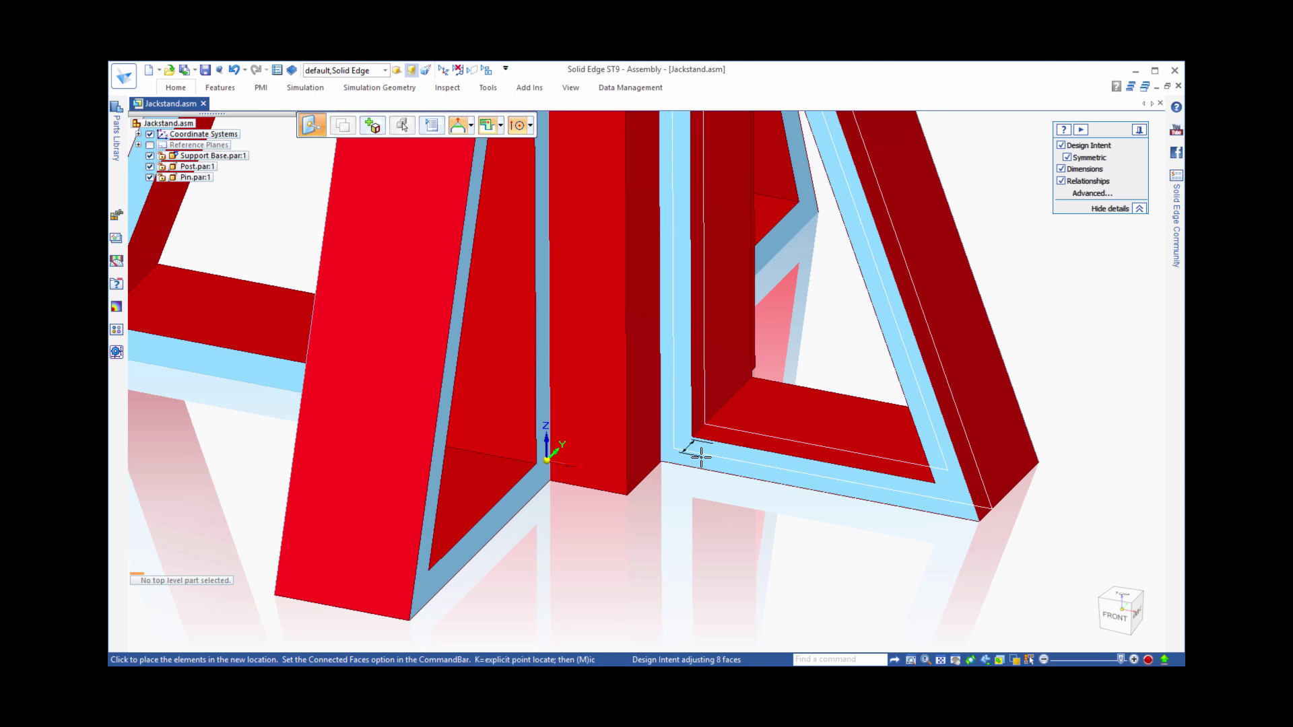
{"action": "left_click", "coordinate": [635, 491]}
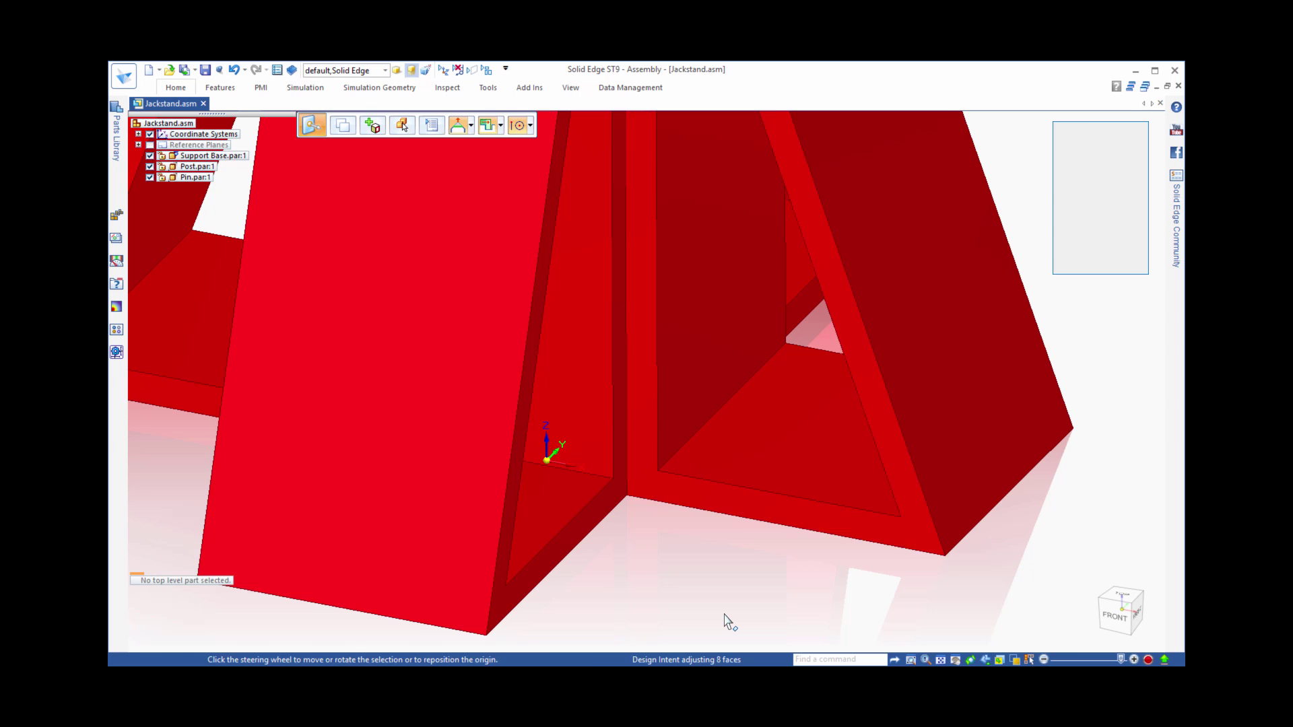
{"action": "scroll", "coordinate": [731, 623], "scroll_direction": "down", "scroll_amount": 3}
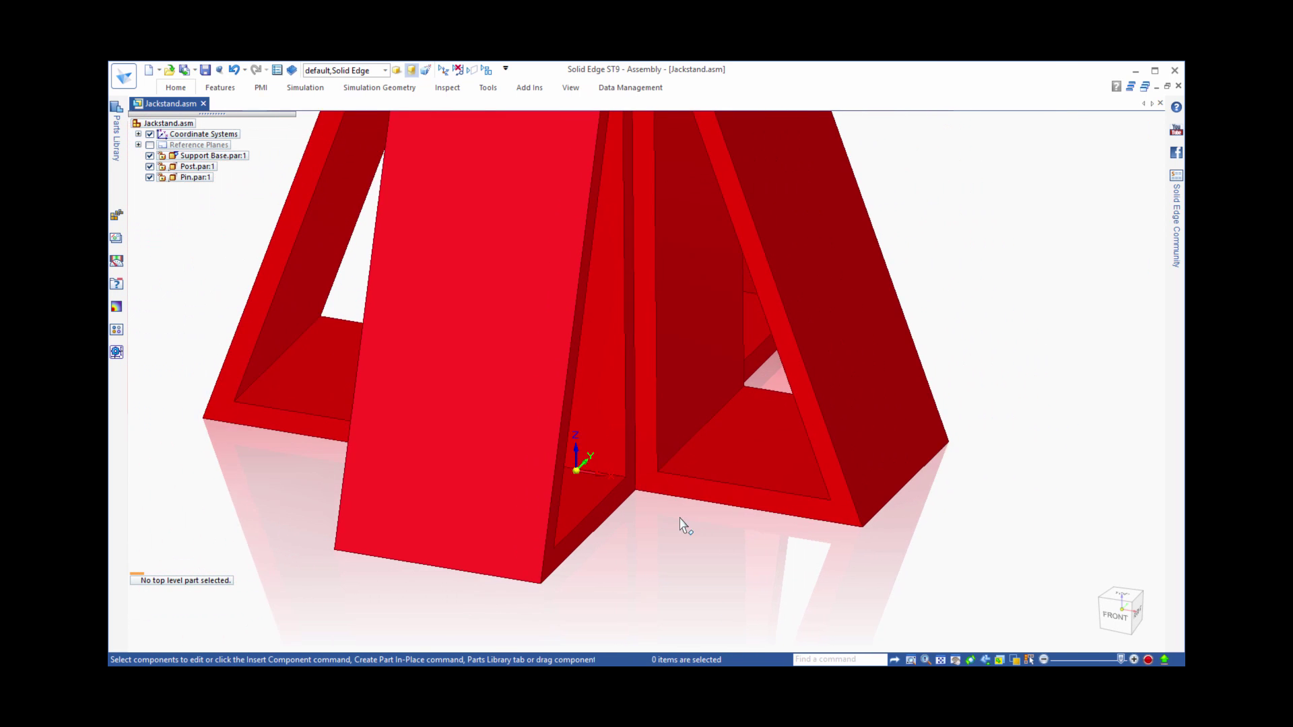
{"action": "scroll", "coordinate": [680, 525], "scroll_direction": "down", "scroll_amount": 2}
{"action": "scroll", "coordinate": [681, 451], "scroll_direction": "down", "scroll_amount": 2}
{"action": "scroll", "coordinate": [690, 433], "scroll_direction": "down", "scroll_amount": 1}
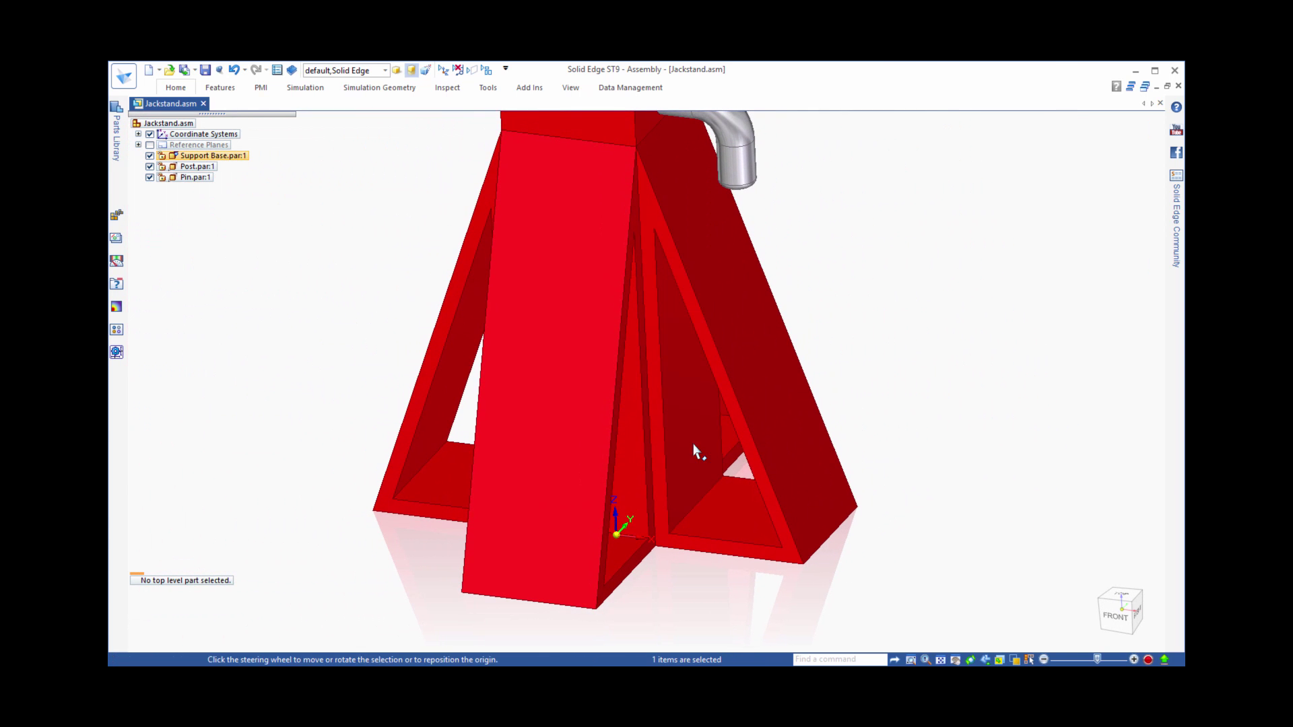
Move another leg face to a new position.
{"action": "left_click", "coordinate": [696, 451]}
{"action": "left_click", "coordinate": [702, 445]}
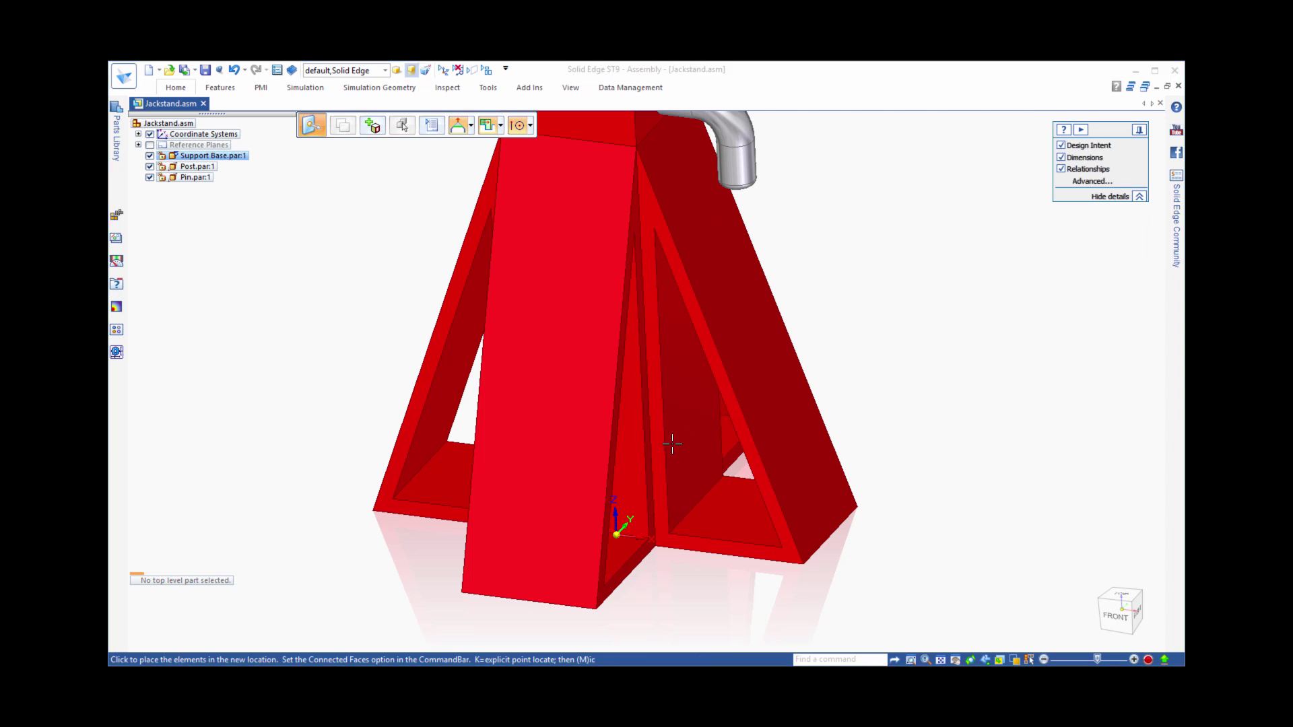
{"action": "left_click", "coordinate": [656, 445]}
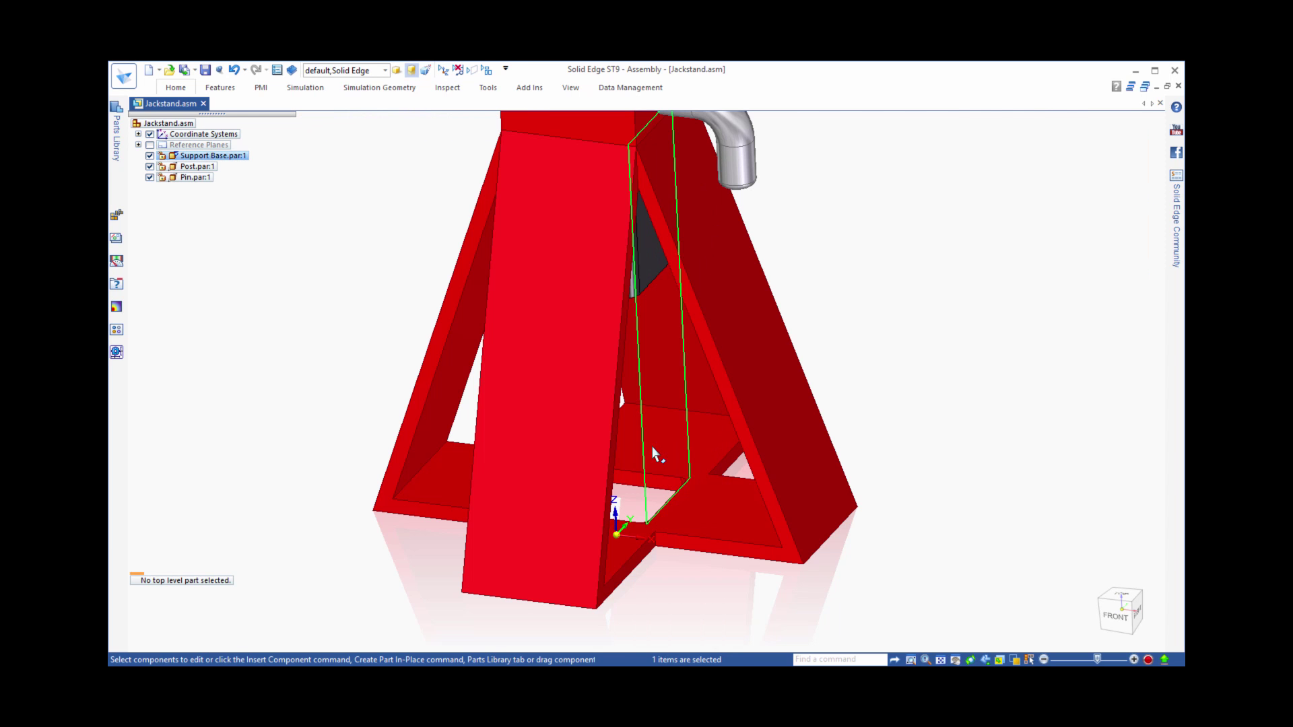
Rotate the leg faces about the leg's top corner so the base becomes a solid tapered pyramid.
{"action": "left_click", "coordinate": [685, 555]}
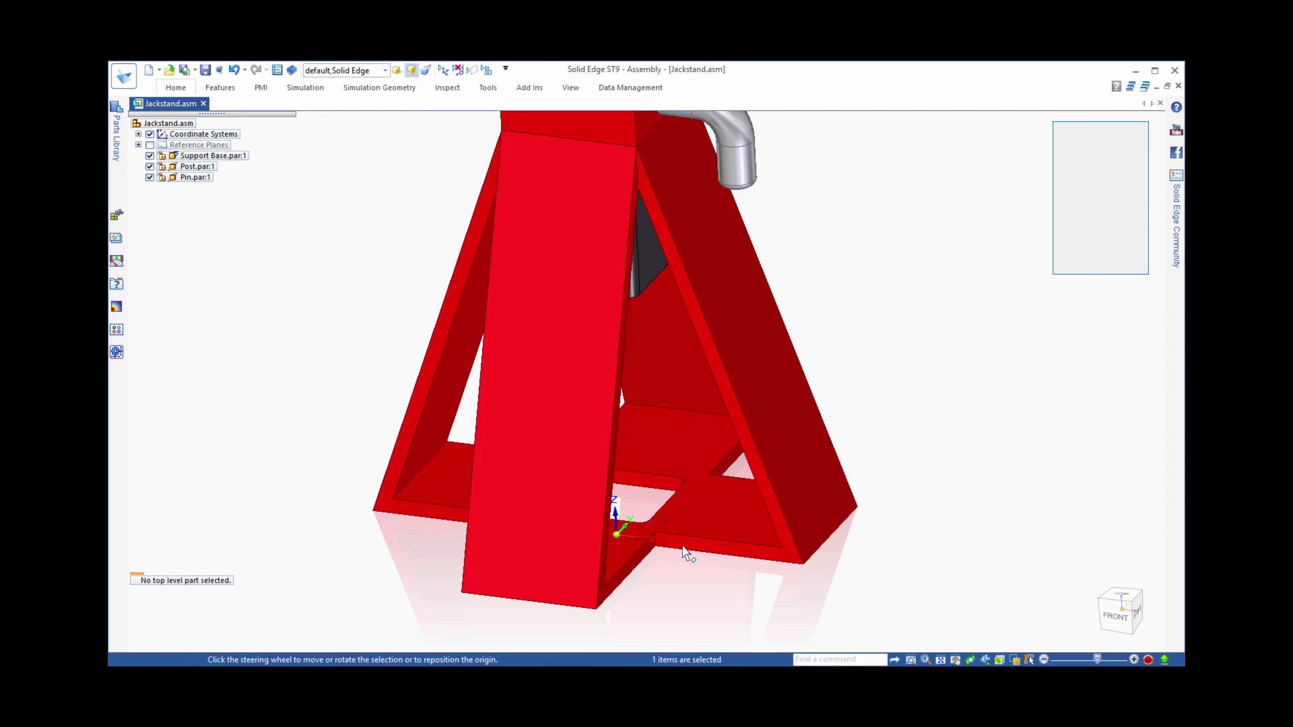
{"action": "left_click_drag", "start_coordinate": [688, 547], "coordinate": [641, 159]}
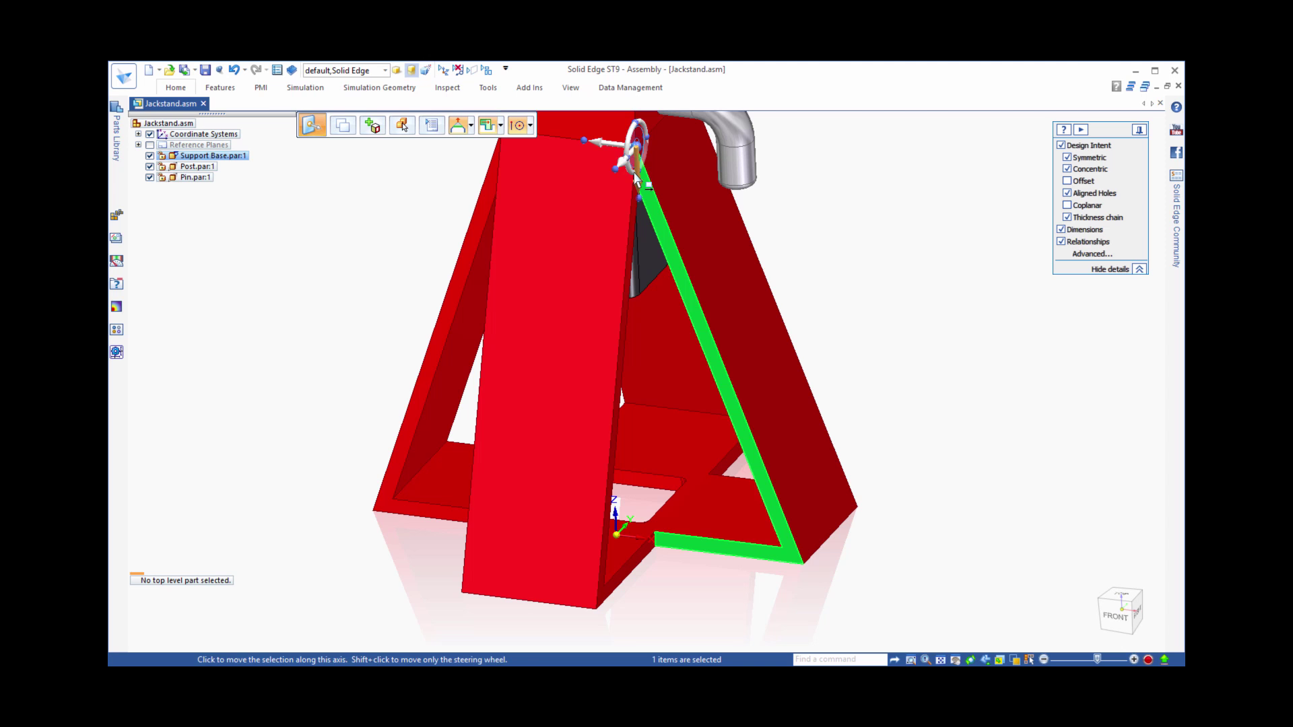
{"action": "left_click", "coordinate": [636, 177]}
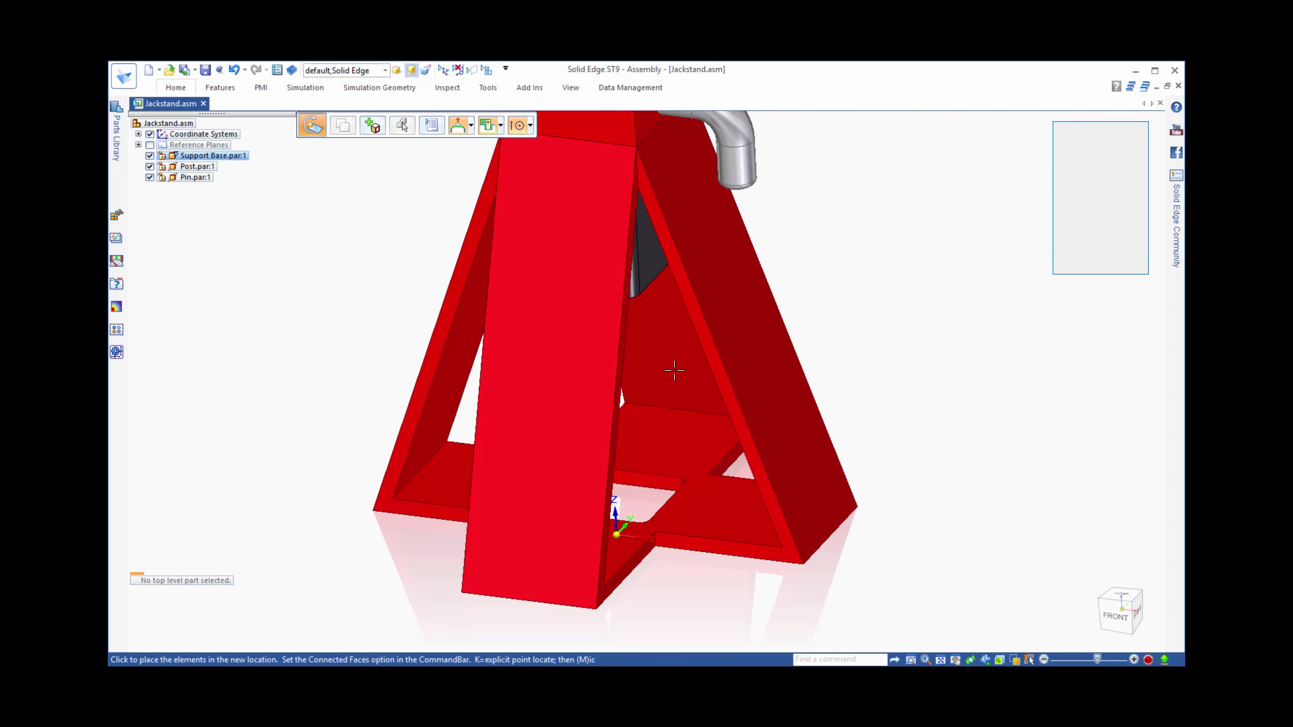
{"action": "left_click", "coordinate": [612, 429]}
{"action": "key", "text": "Escape"}
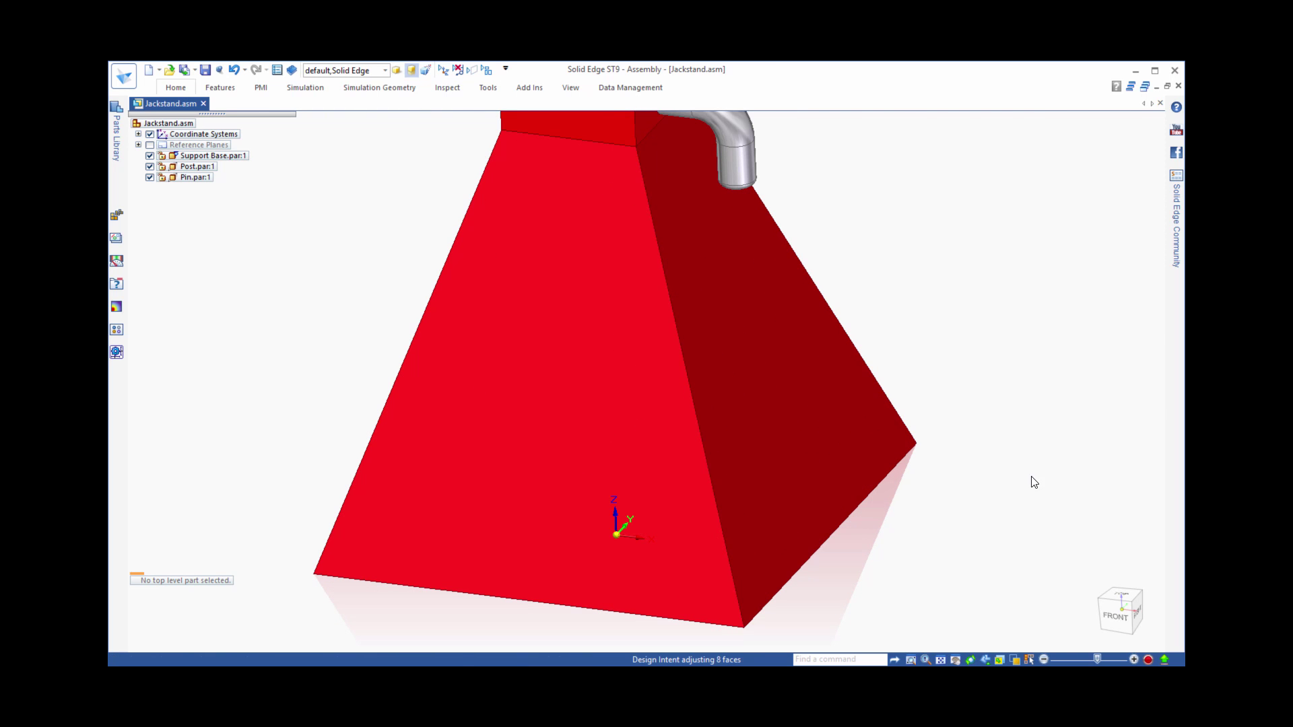
Change the cavity's small round to radius 29 so the square pocket becomes a circular bore.
{"action": "key", "text": "Escape"}
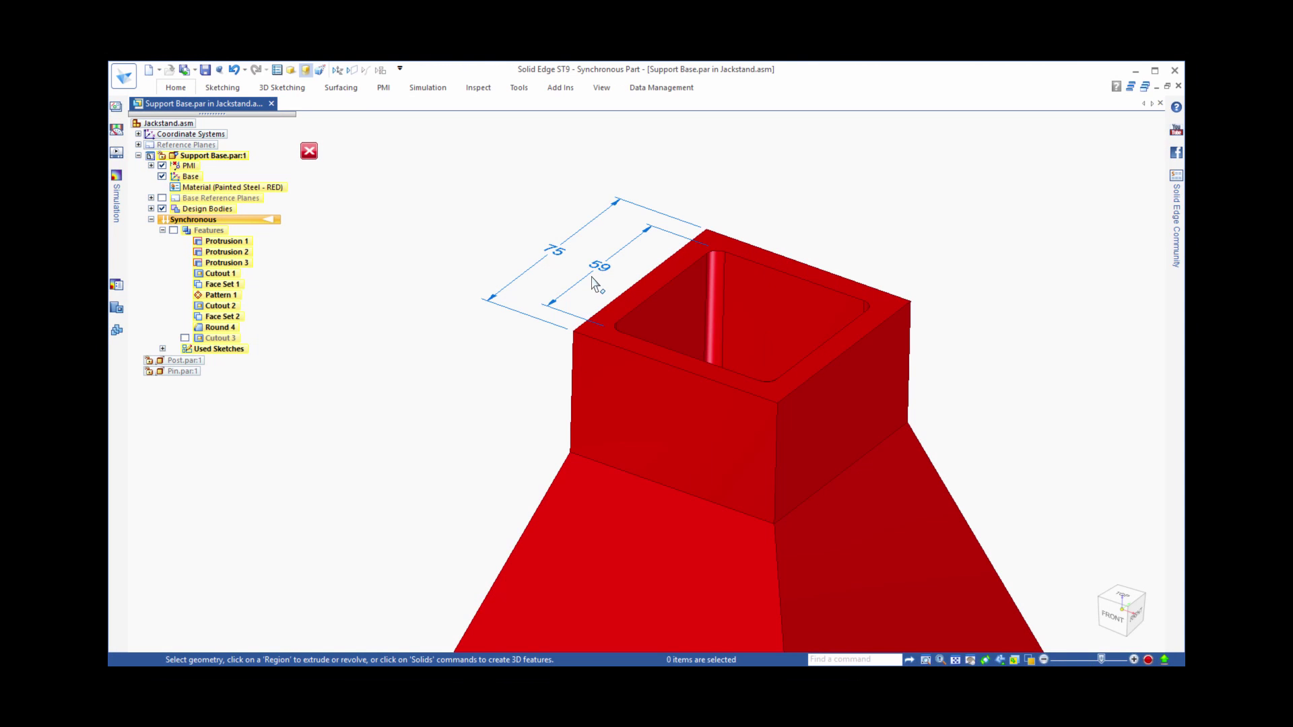
{"action": "left_click", "coordinate": [717, 273]}
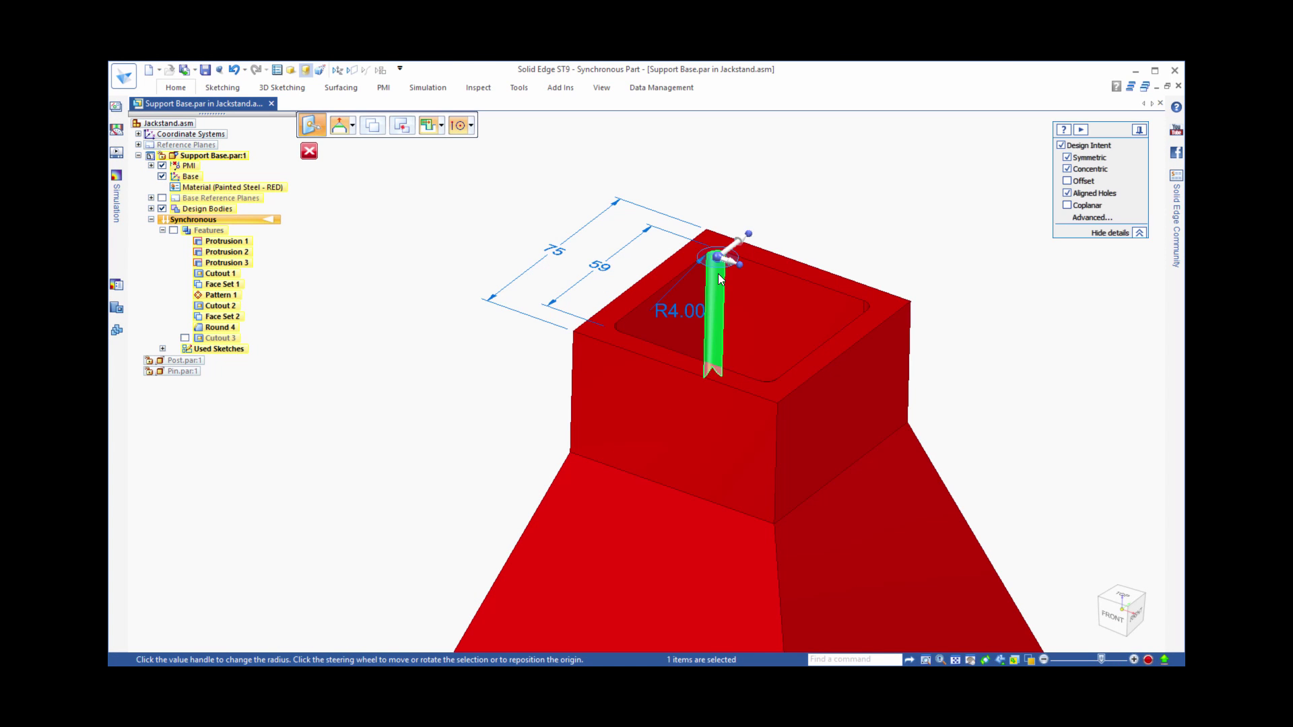
{"action": "left_click", "coordinate": [680, 311]}
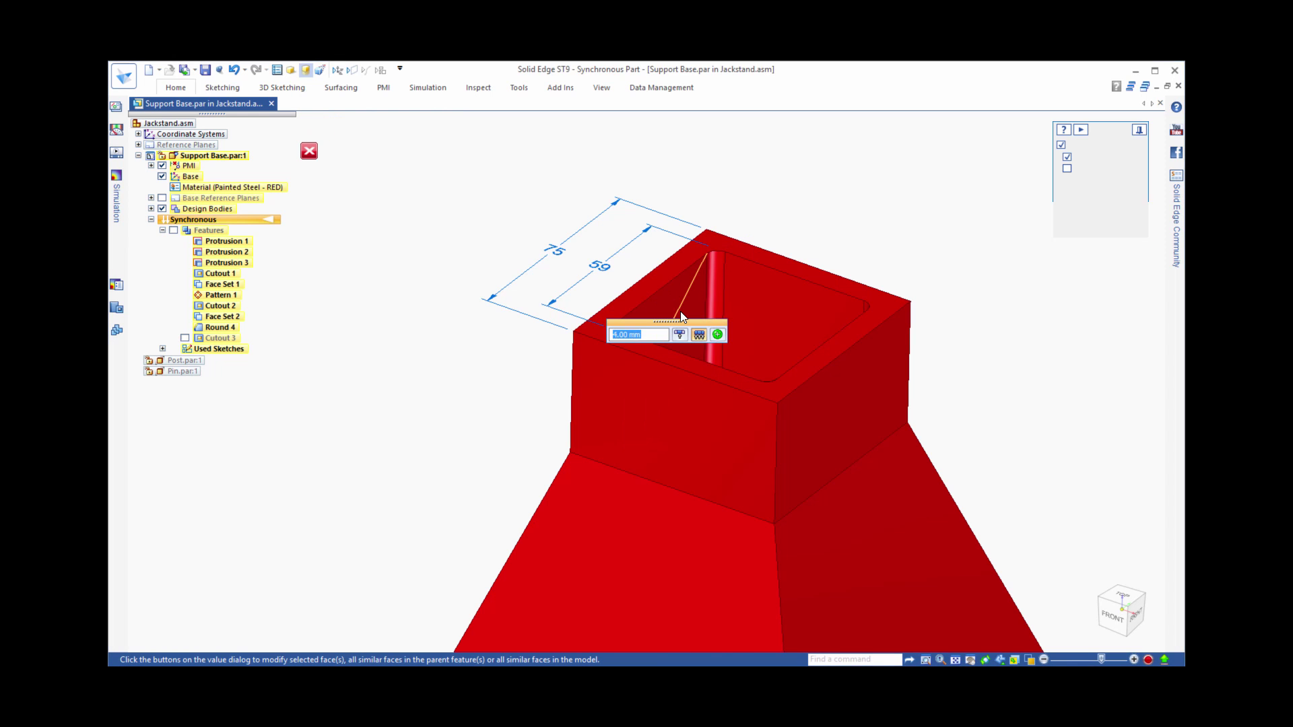
{"action": "type", "text": "2"}
{"action": "type", "text": "9"}
{"action": "key", "text": "Return"}
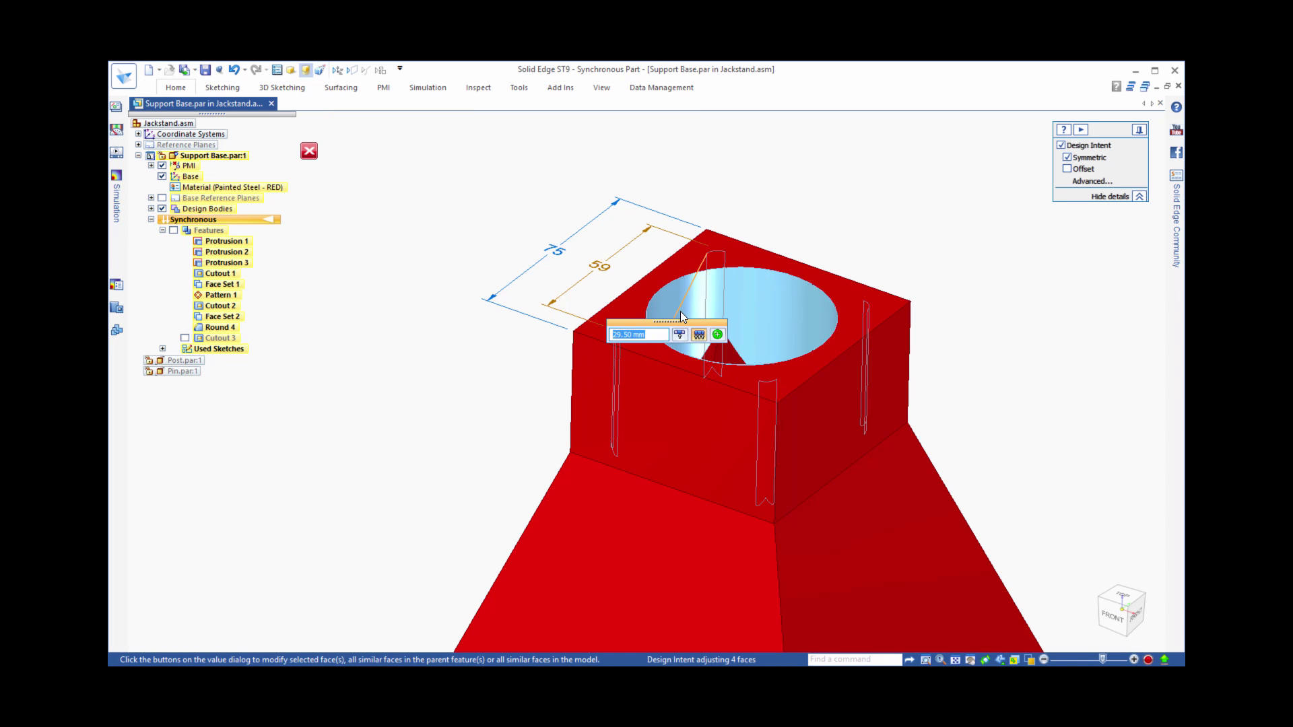
{"action": "left_click", "coordinate": [705, 188]}
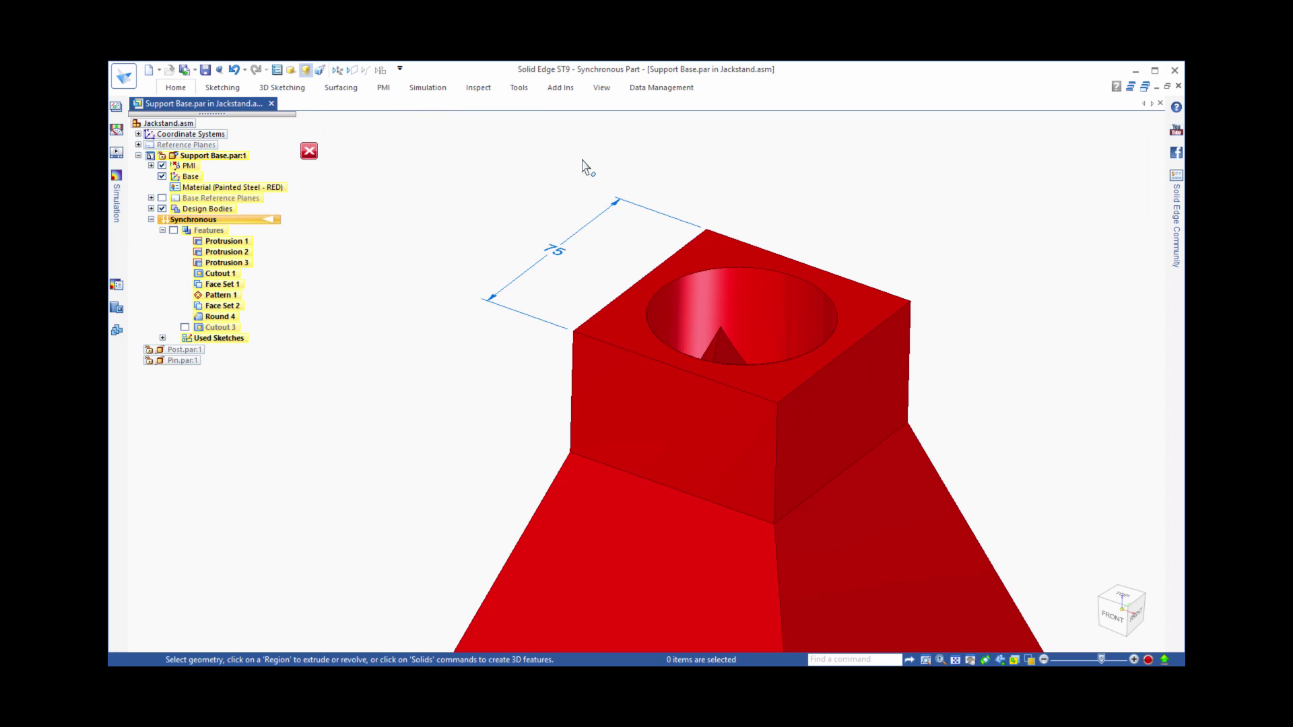
{"action": "right_click", "coordinate": [530, 191]}
{"action": "left_click", "coordinate": [531, 215]}
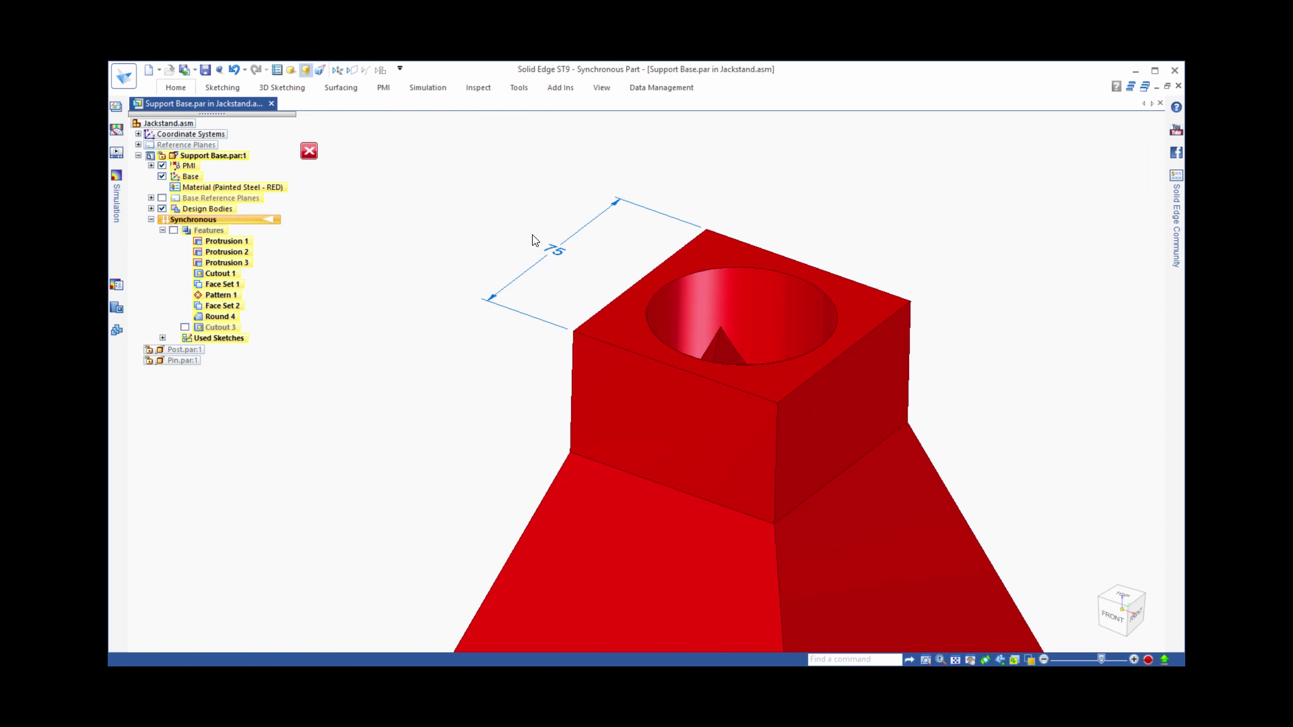
Round the top block's four vertical edges to form a cylindrical collar.
{"action": "left_click", "coordinate": [573, 361]}
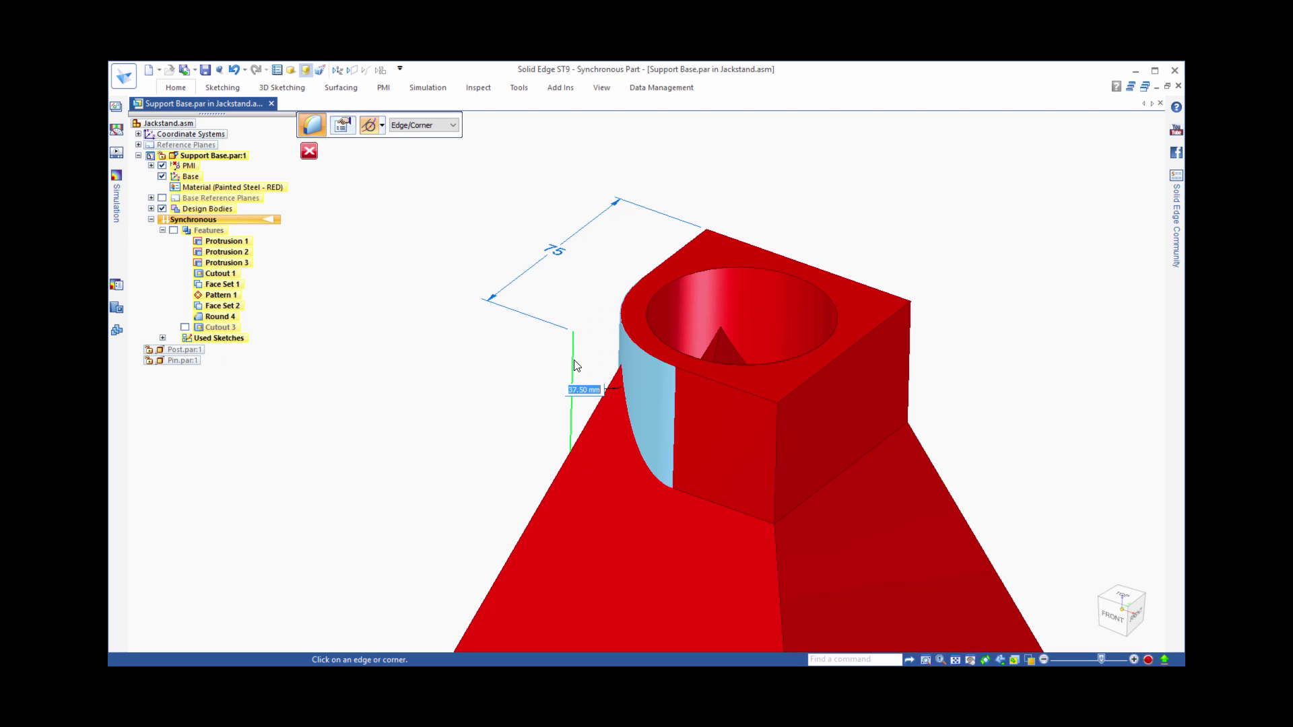
{"action": "left_click", "coordinate": [777, 426]}
{"action": "left_click", "coordinate": [910, 350]}
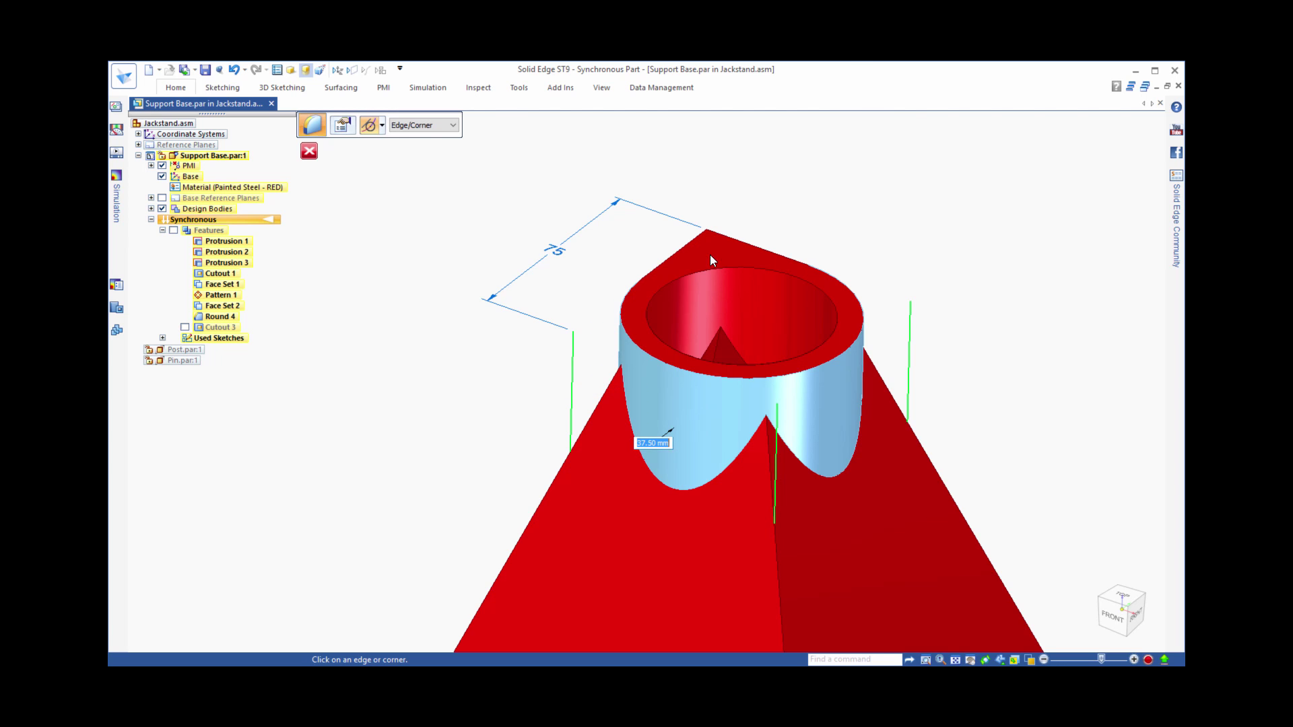
{"action": "left_click", "coordinate": [707, 254]}
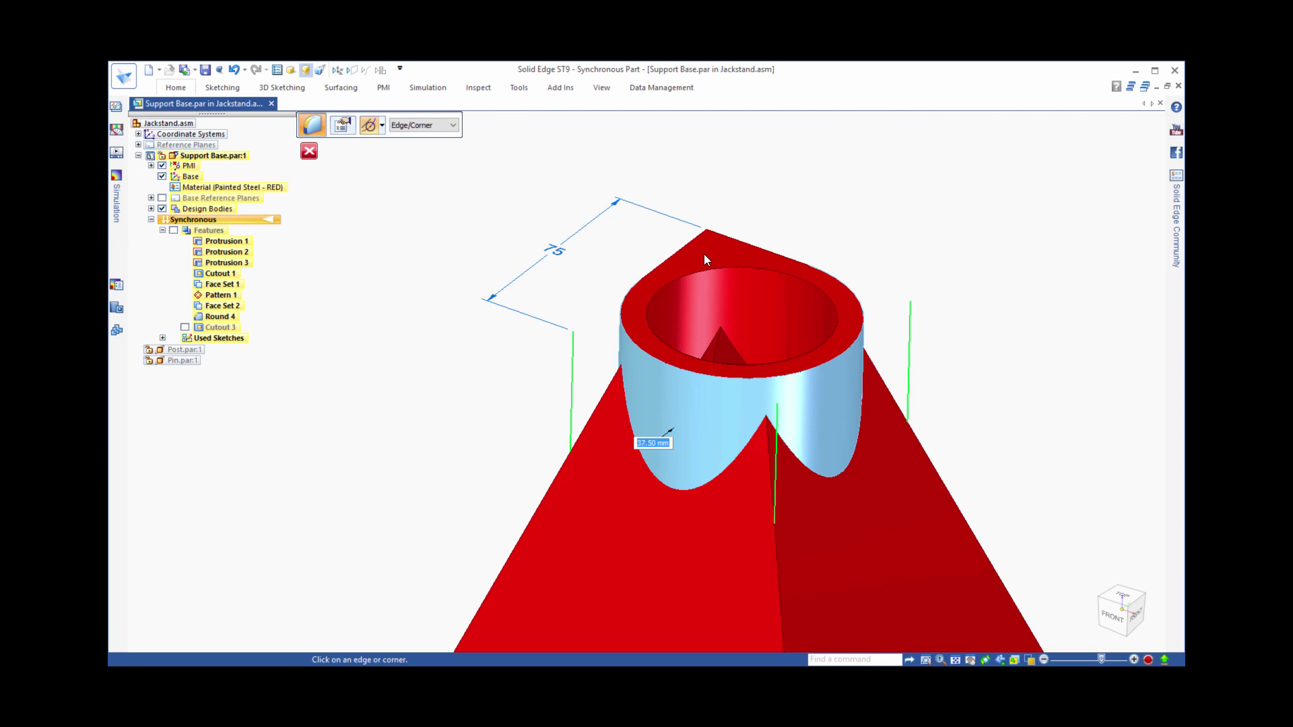
{"action": "right_click", "coordinate": [805, 202]}
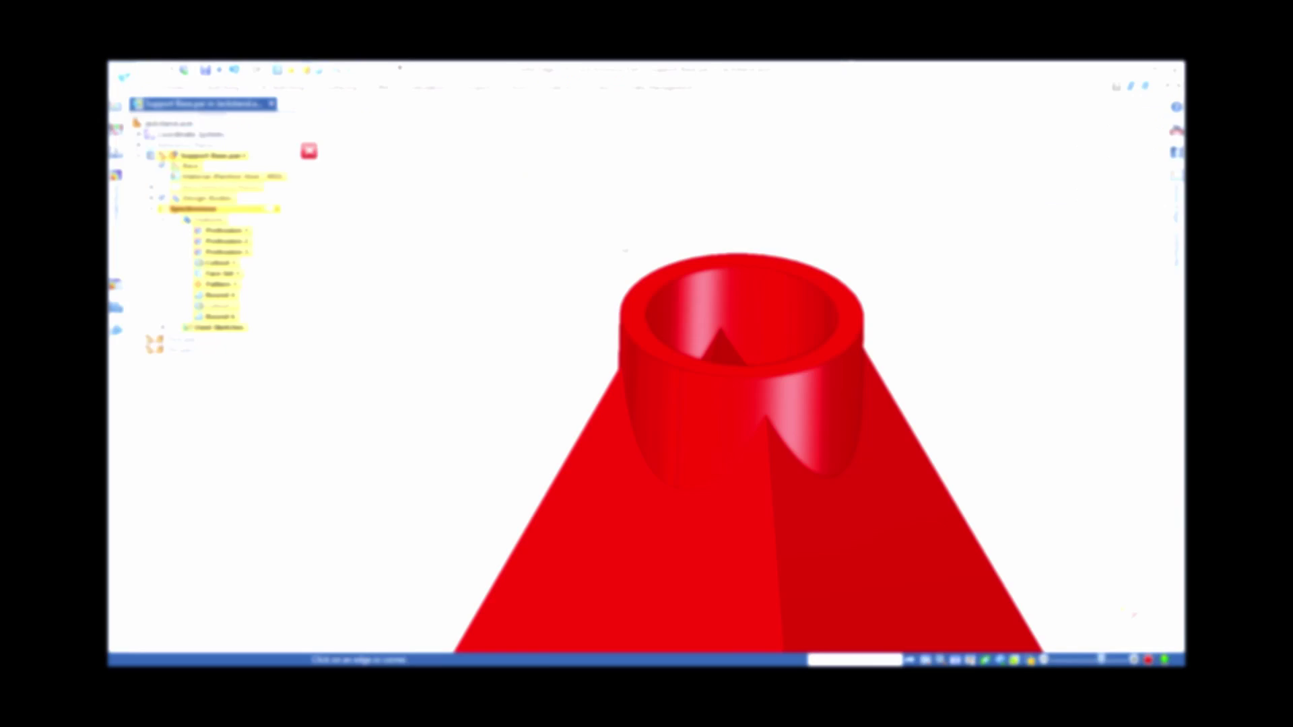
Dimension cylinder top to base bottom, drive it to 350, then hide the PMI dimensions.
{"action": "right_click", "coordinate": [878, 350]}
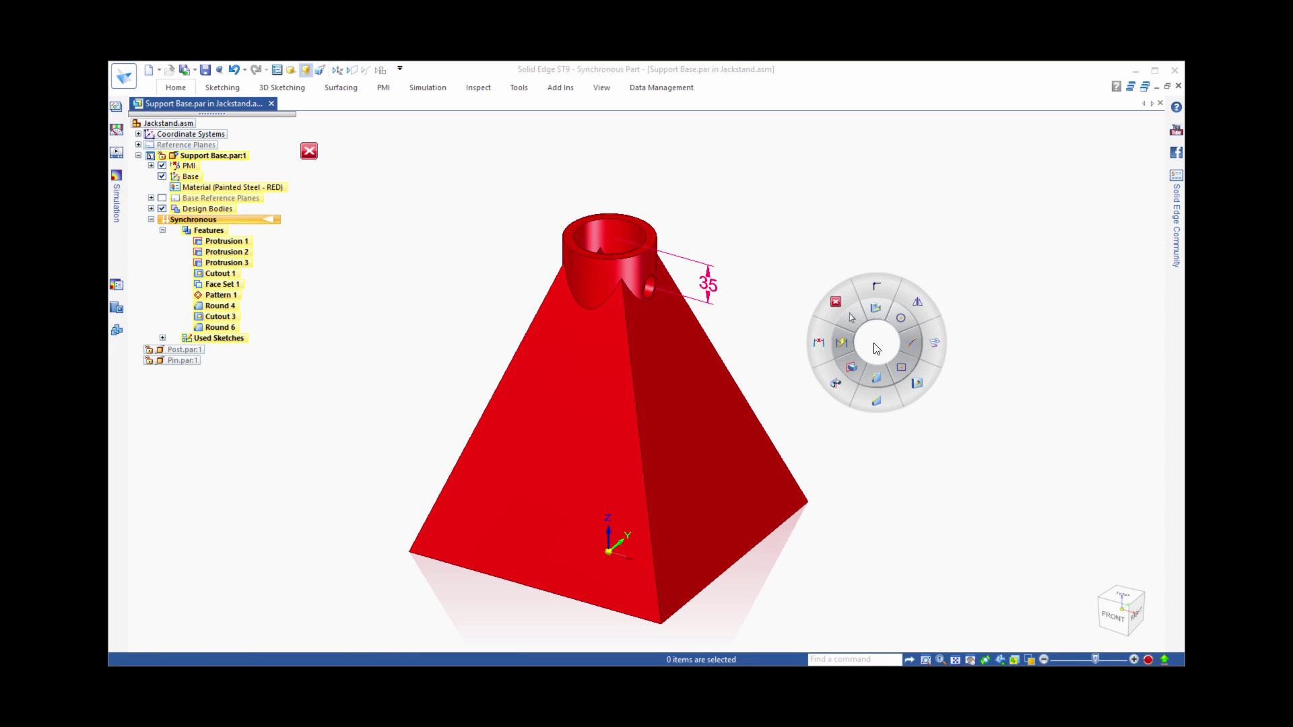
{"action": "left_click", "coordinate": [850, 344]}
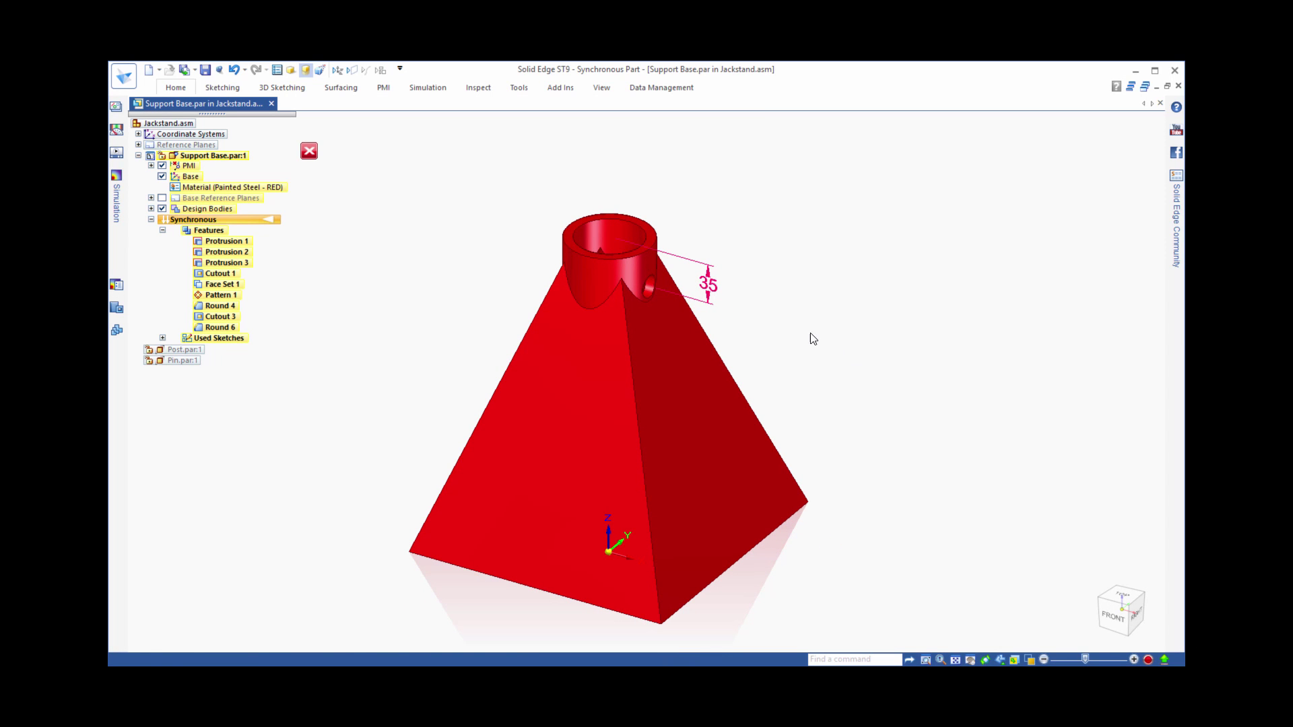
{"action": "left_click", "coordinate": [633, 260]}
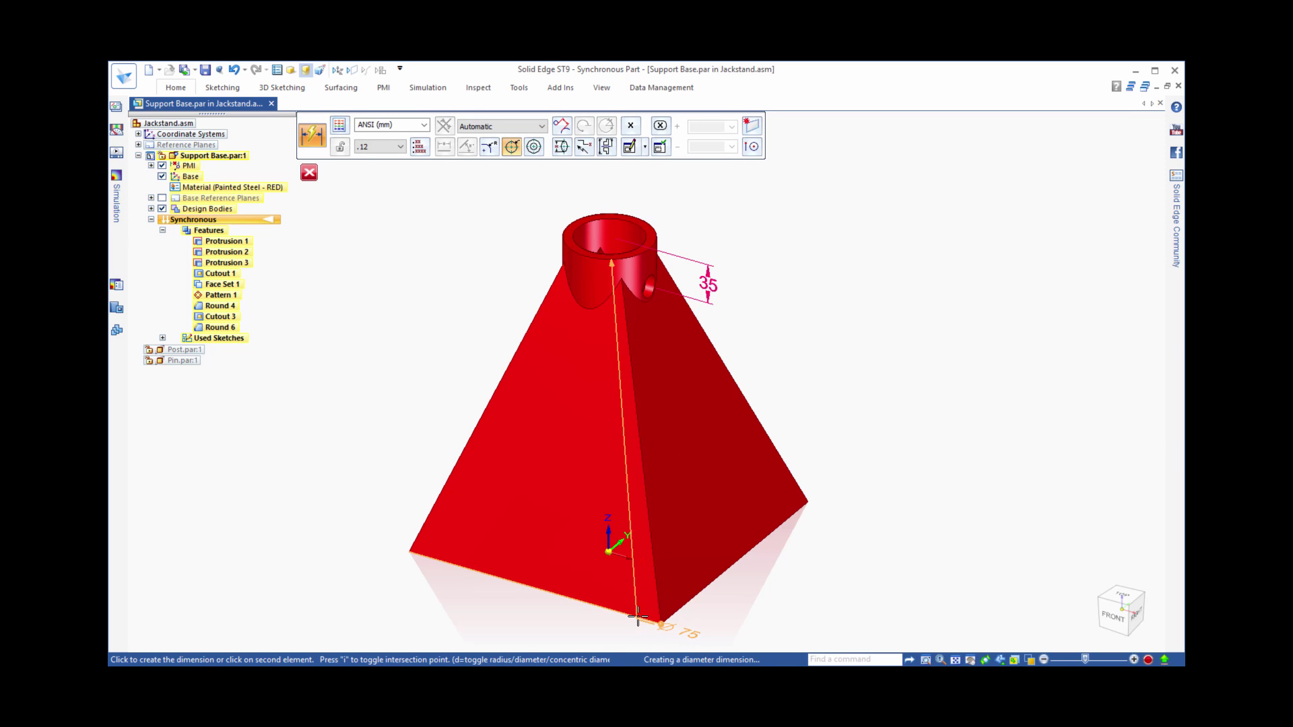
{"action": "left_click", "coordinate": [639, 619]}
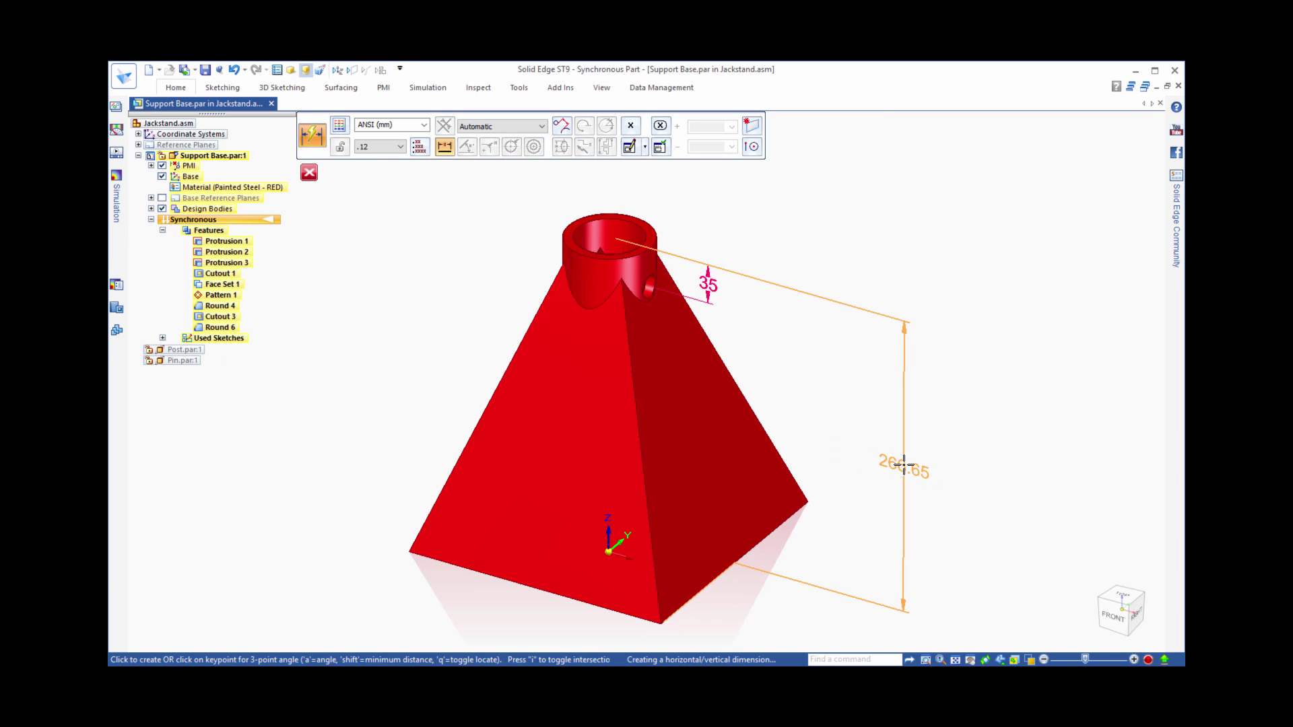
{"action": "left_click", "coordinate": [906, 464]}
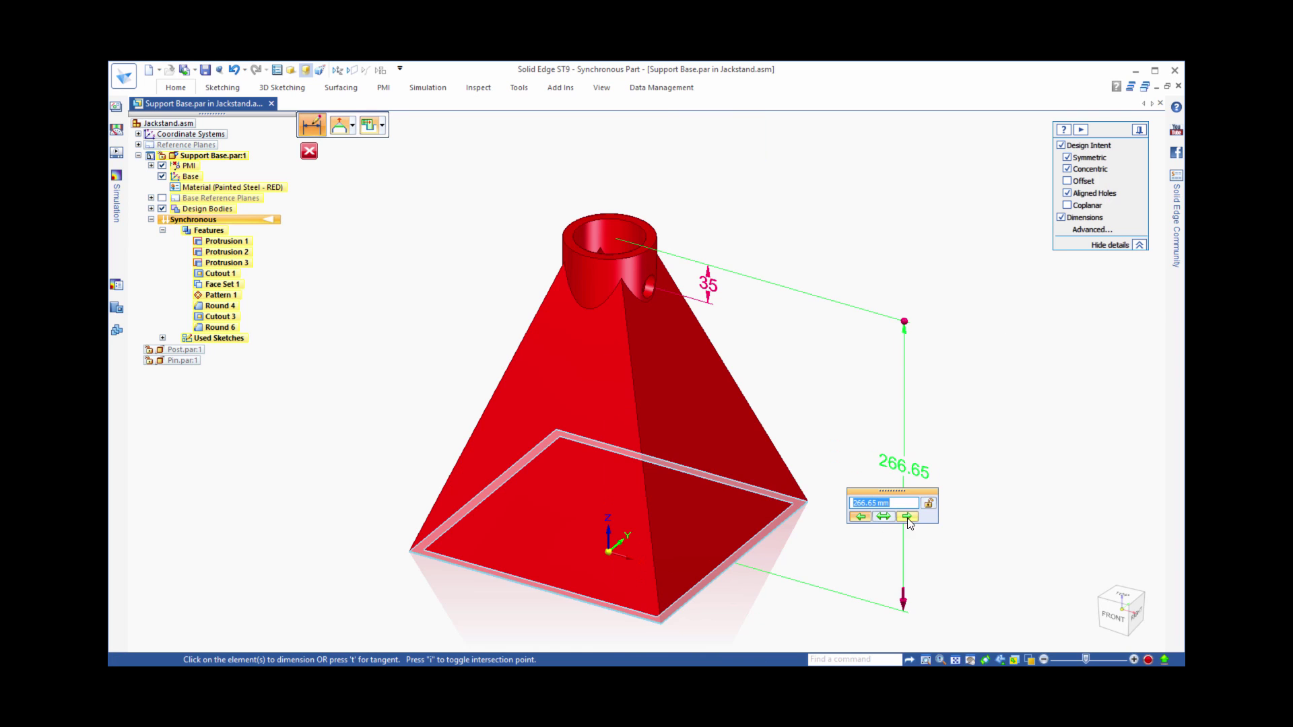
{"action": "left_click", "coordinate": [907, 516]}
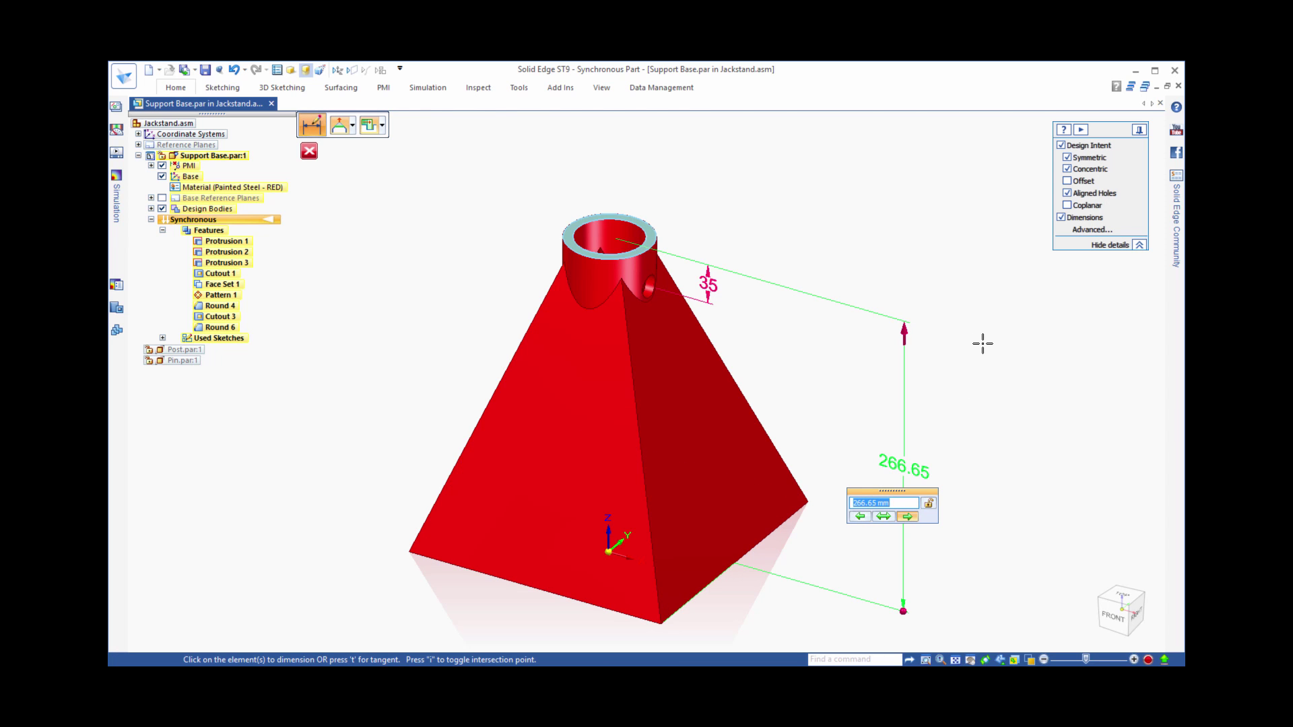
{"action": "type", "text": "350"}
{"action": "key", "text": "Return"}
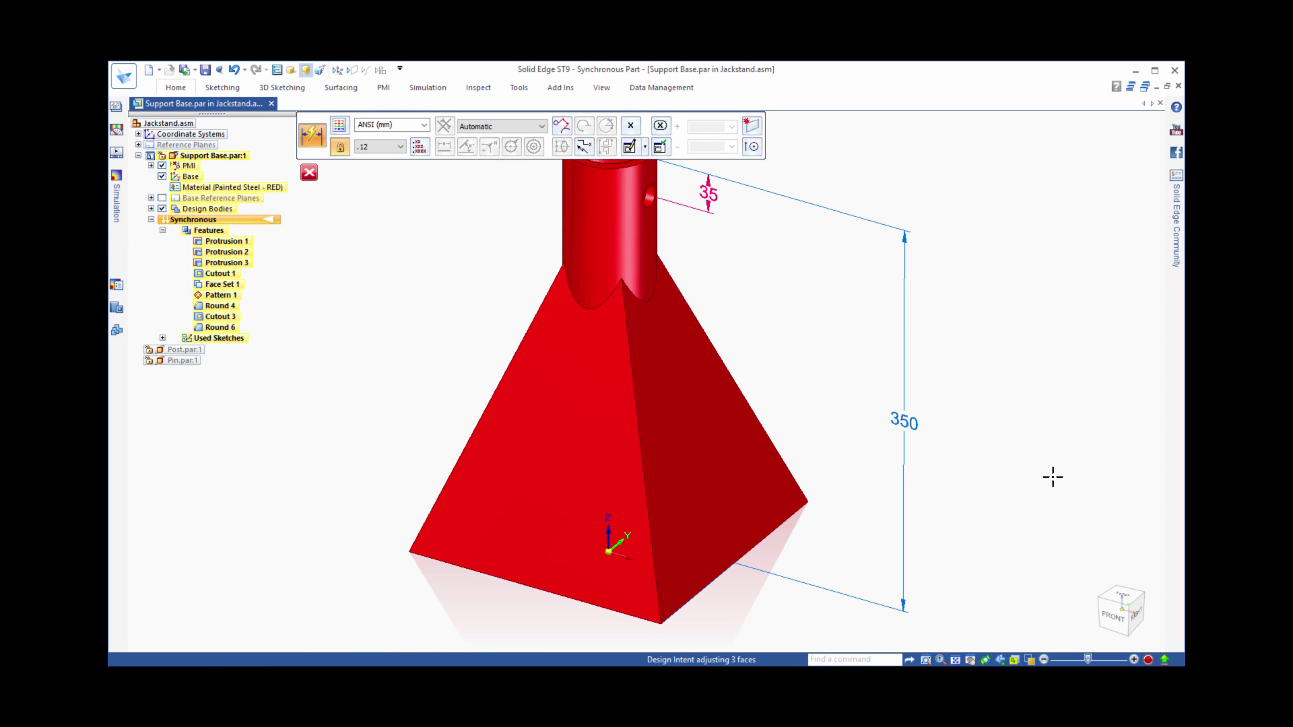
{"action": "key", "text": "Escape"}
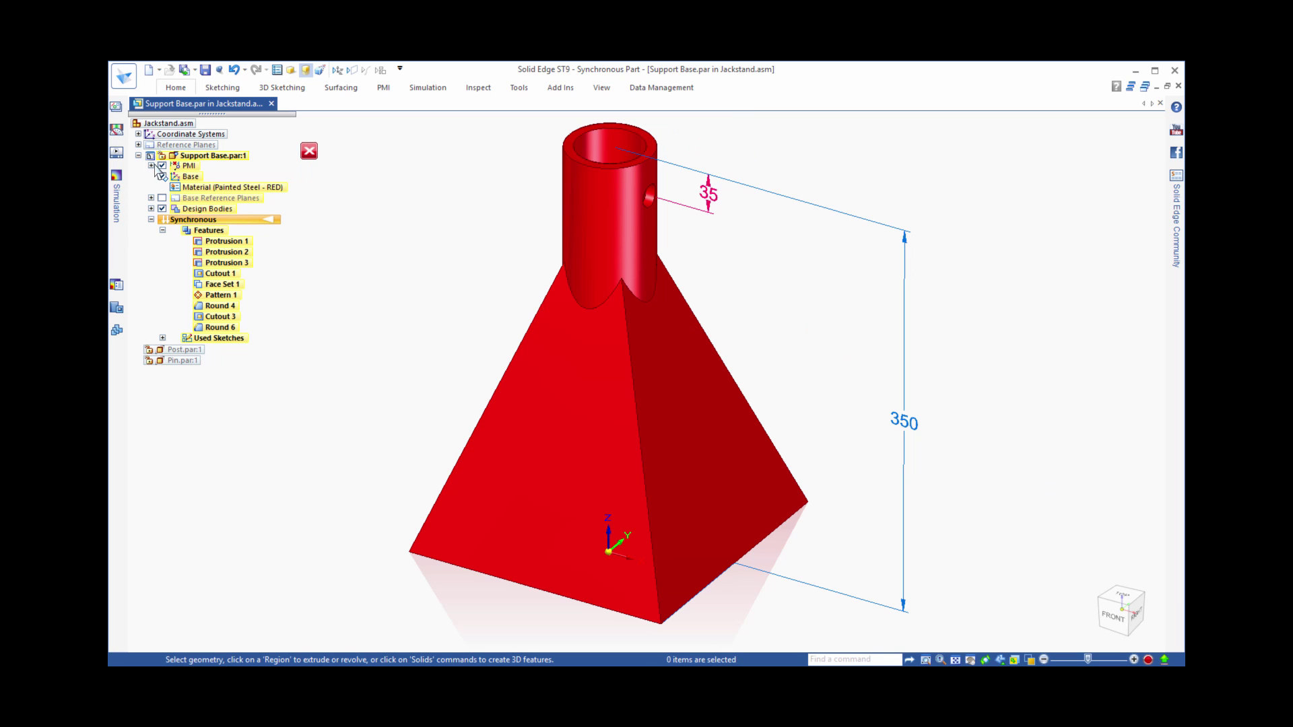
{"action": "left_click", "coordinate": [162, 166]}
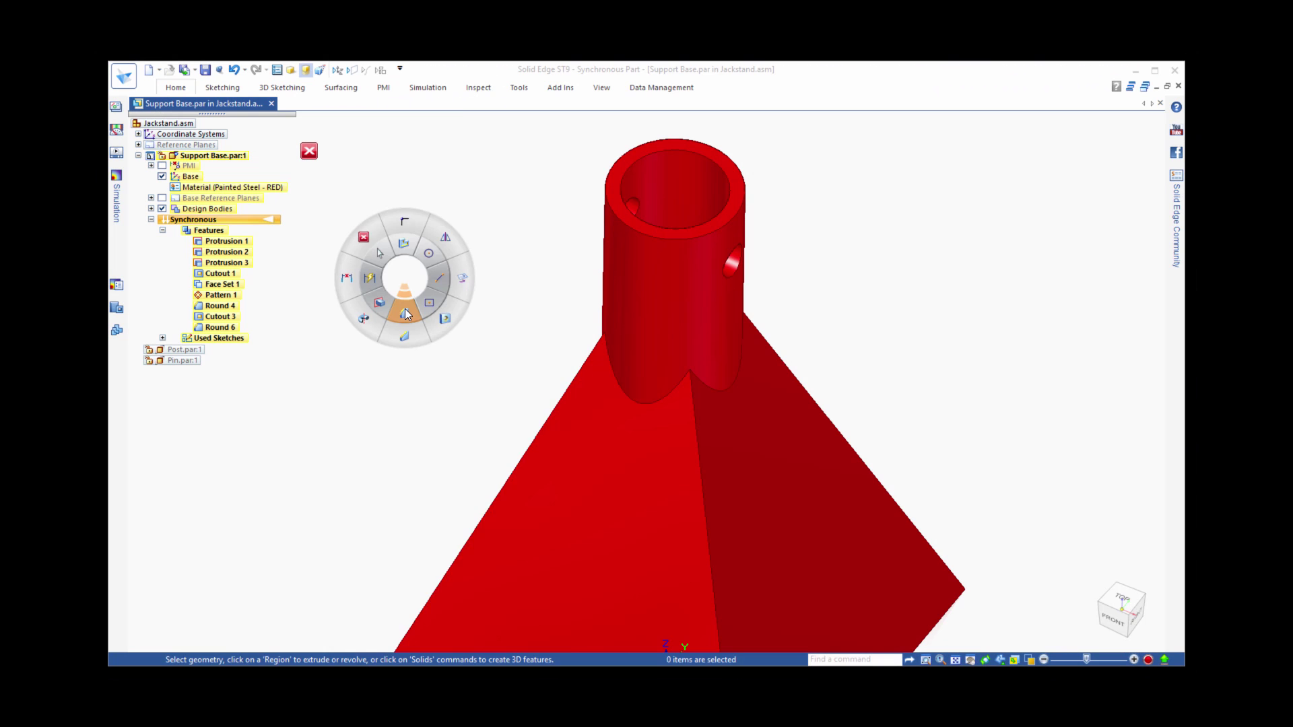
Round the pyramid's outer slanted edges with a 25 mm radius.
{"action": "left_click", "coordinate": [405, 313]}
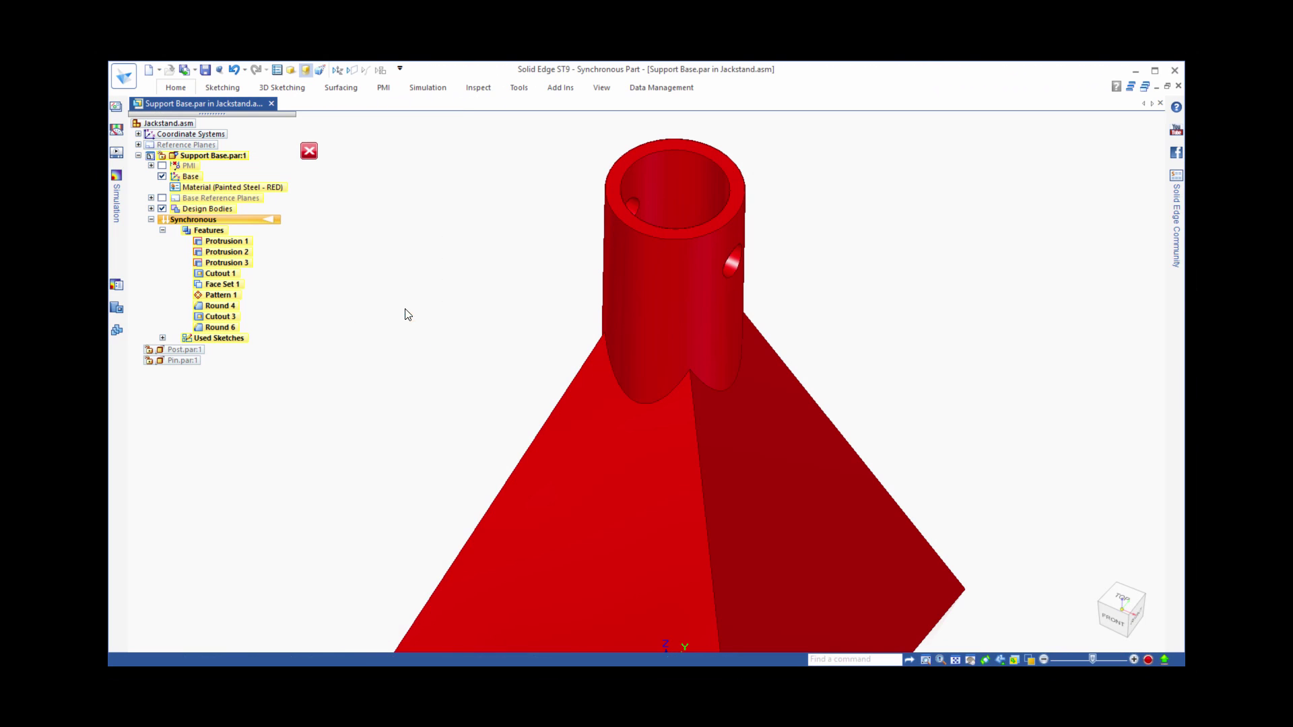
{"action": "left_click", "coordinate": [559, 406]}
{"action": "key", "text": "Return"}
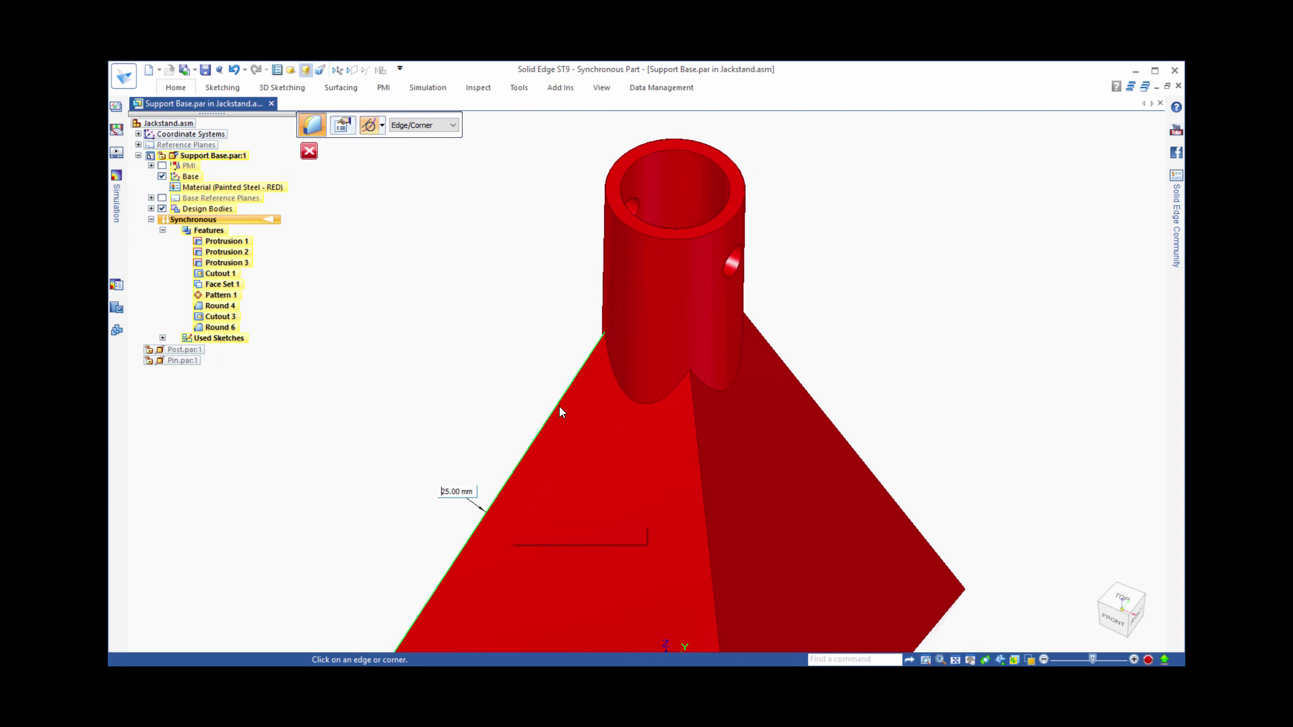
{"action": "left_click", "coordinate": [698, 435]}
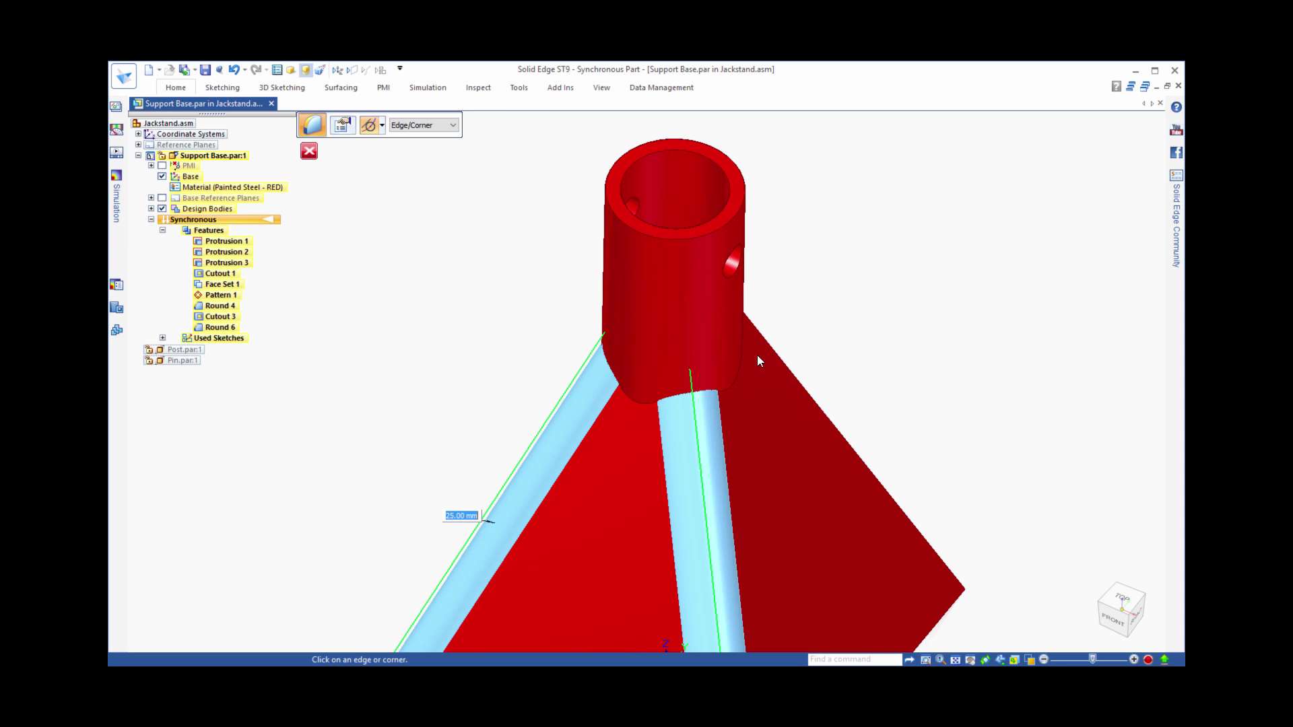
{"action": "left_click", "coordinate": [762, 337]}
{"action": "middle_click_drag", "start_coordinate": [874, 344], "coordinate": [710, 288]}
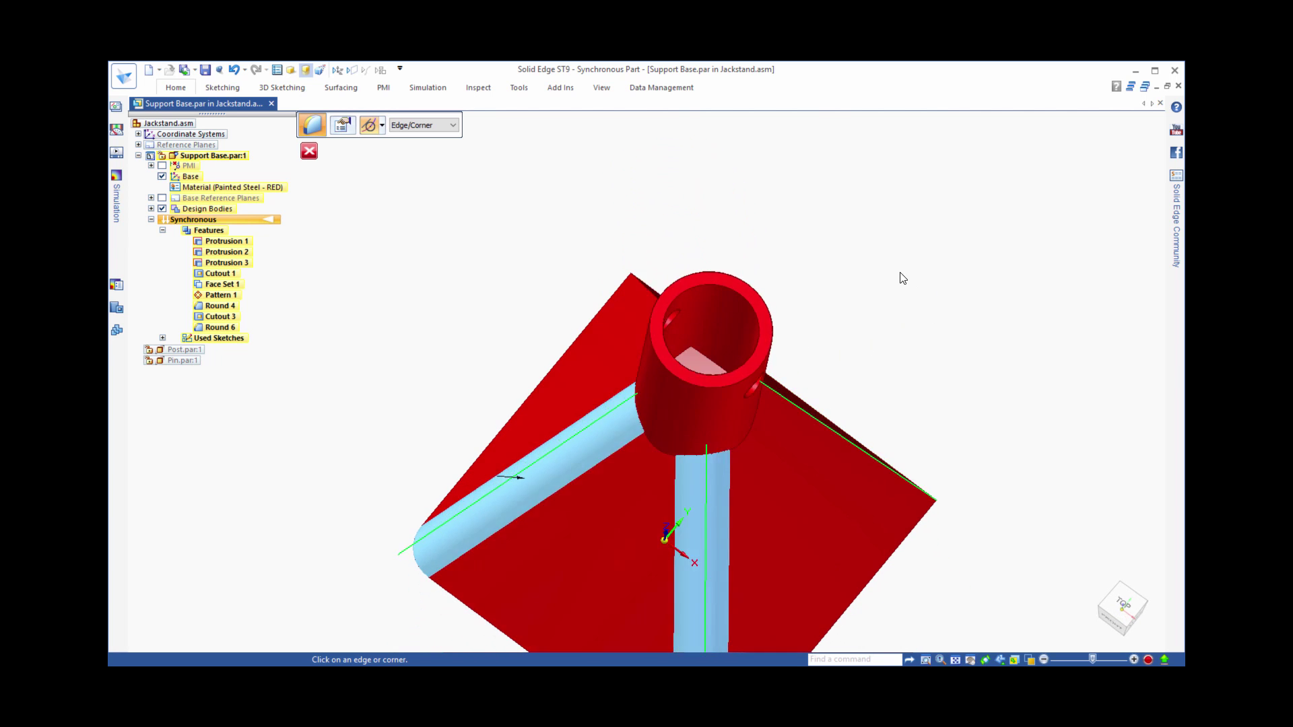
{"action": "left_click", "coordinate": [677, 305]}
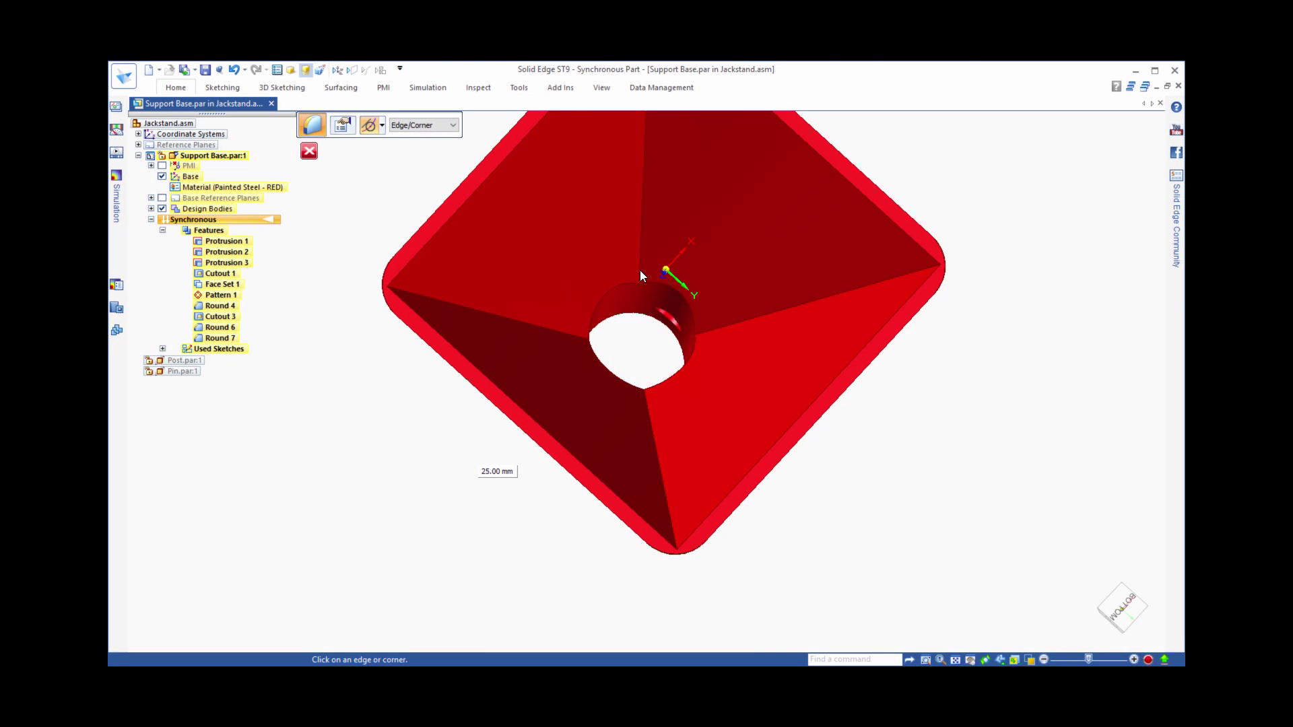
Round the four underside valley edges with a 15 mm radius.
{"action": "left_click", "coordinate": [639, 269]}
{"action": "type", "text": "15"}
{"action": "key", "text": "Return"}
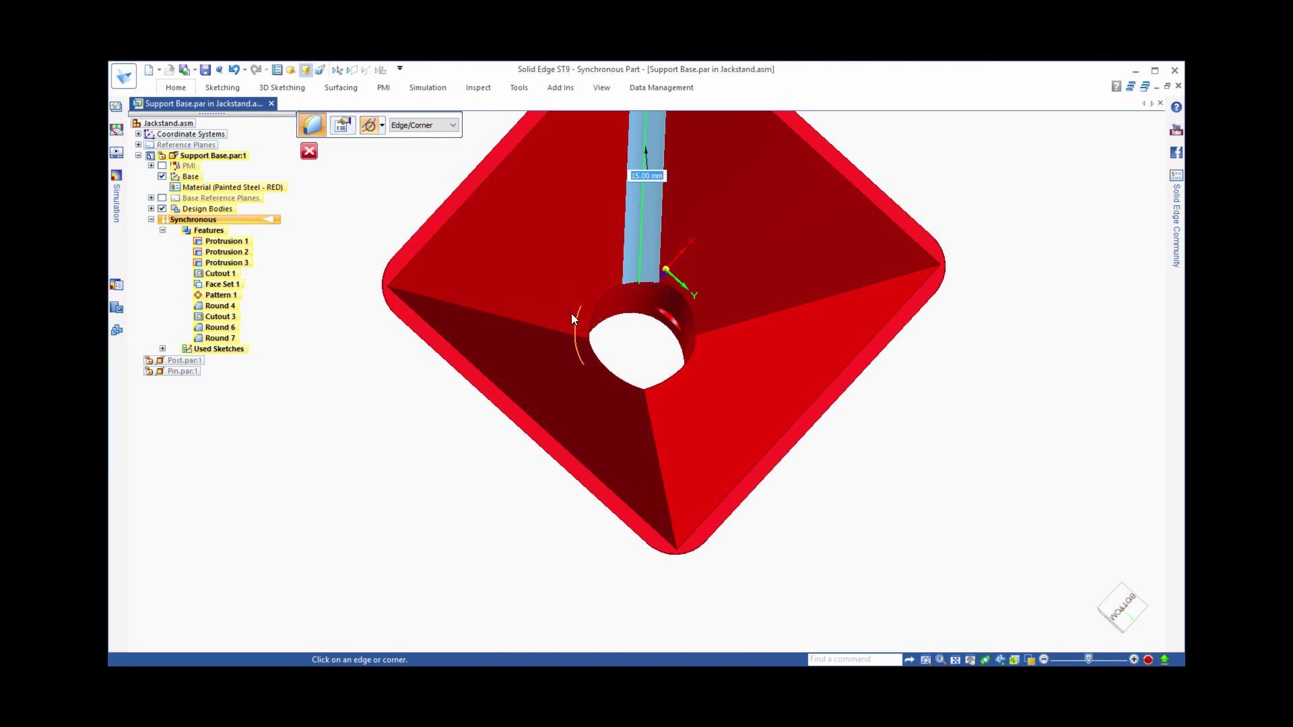
{"action": "left_click", "coordinate": [555, 330]}
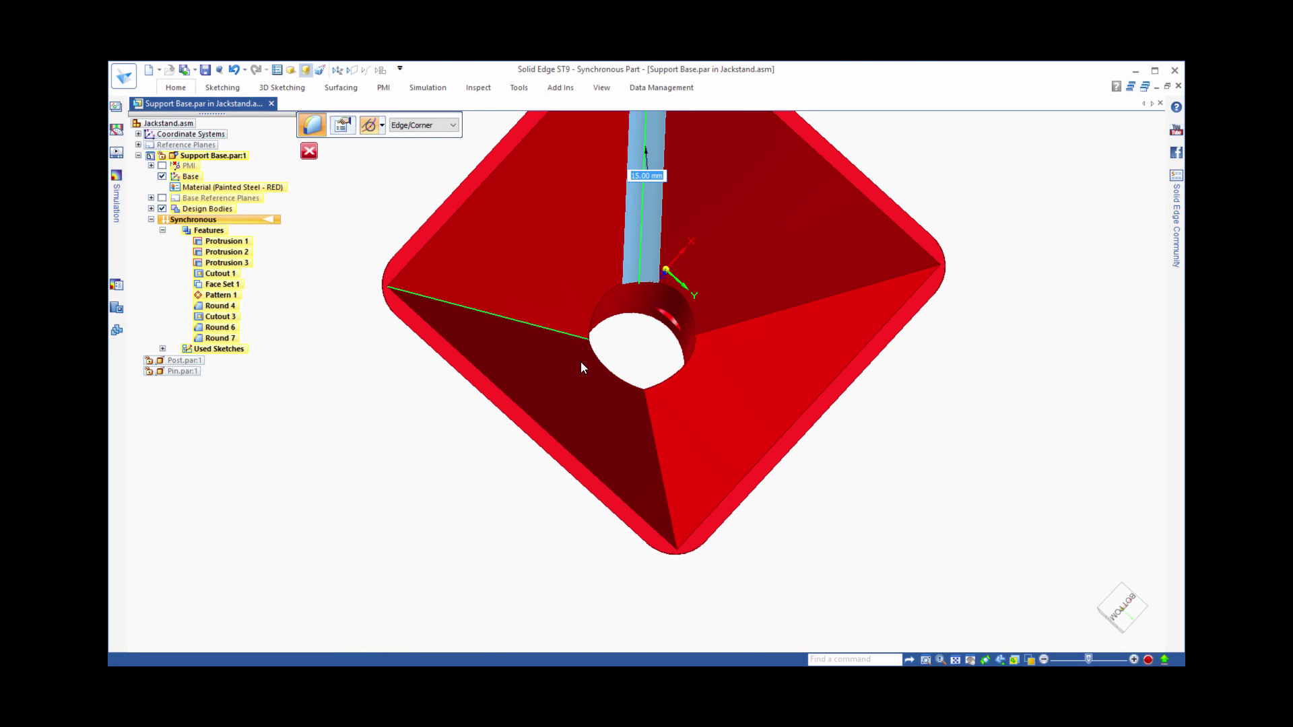
{"action": "left_click", "coordinate": [653, 429]}
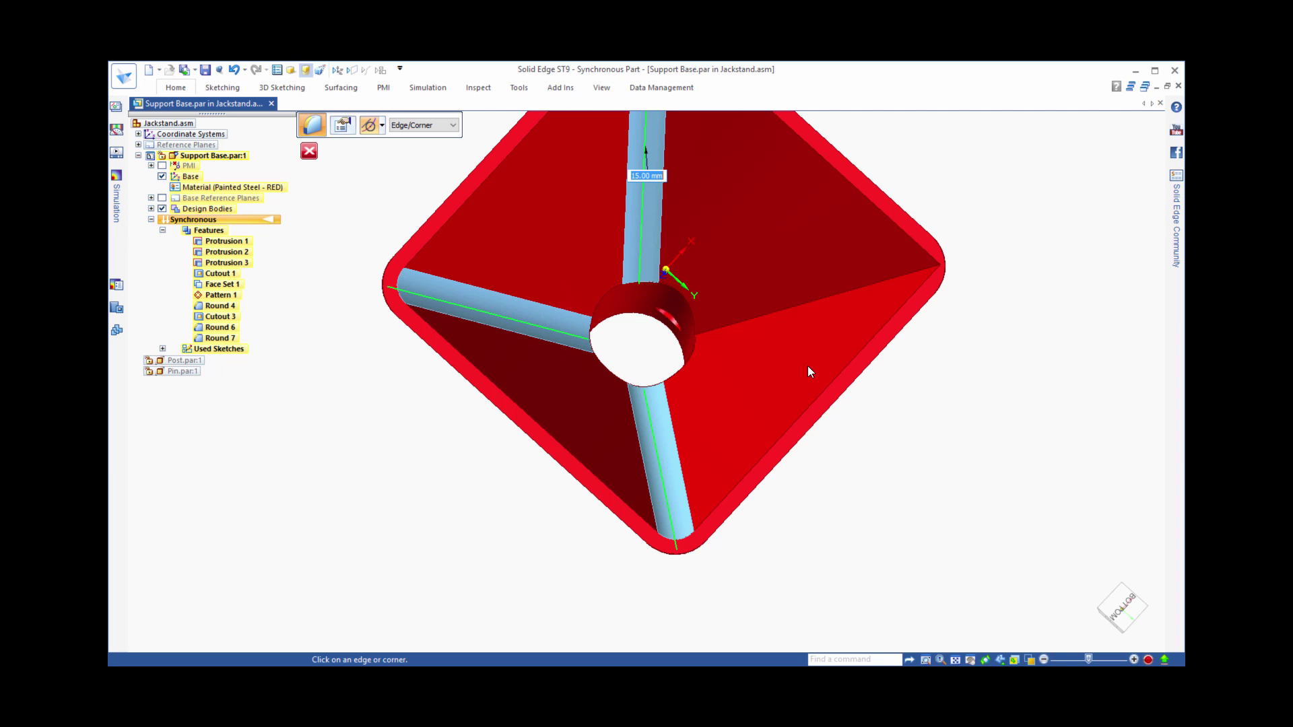
{"action": "left_click", "coordinate": [853, 311]}
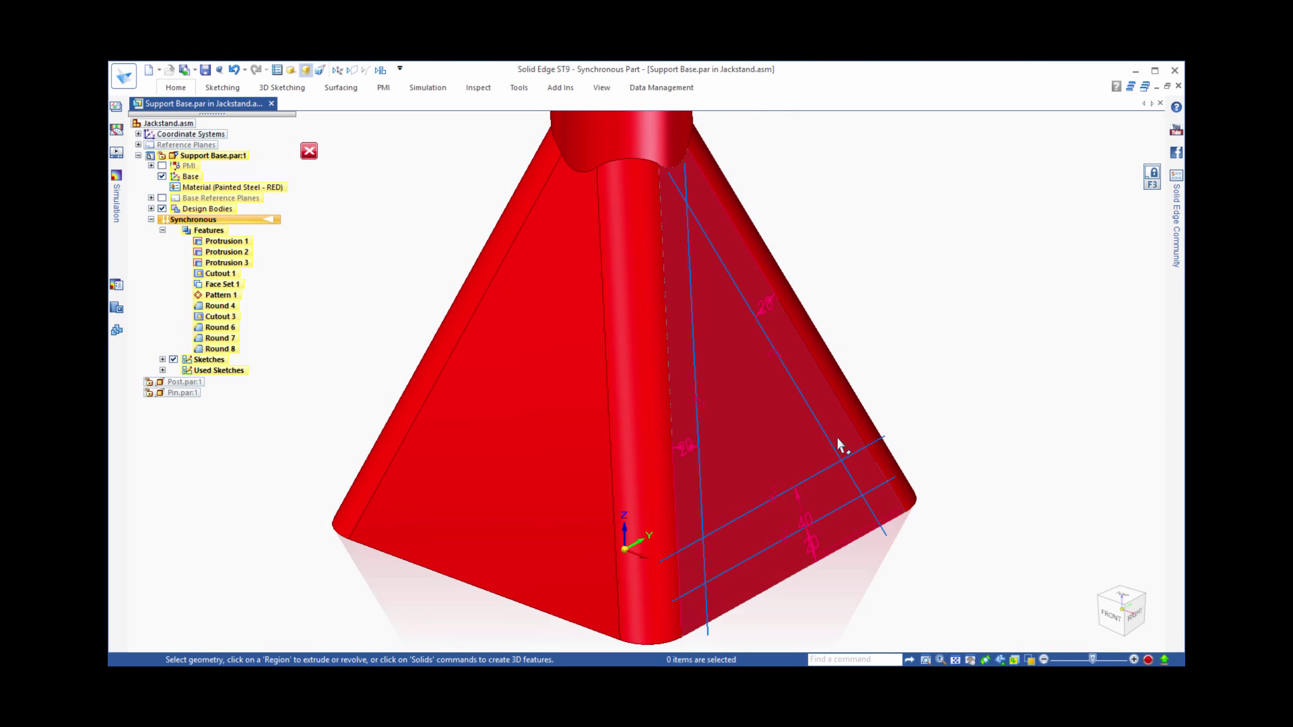
Extrude the triangular sketch region and lower strip as a cut through the side wall.
{"action": "left_click", "coordinate": [786, 453]}
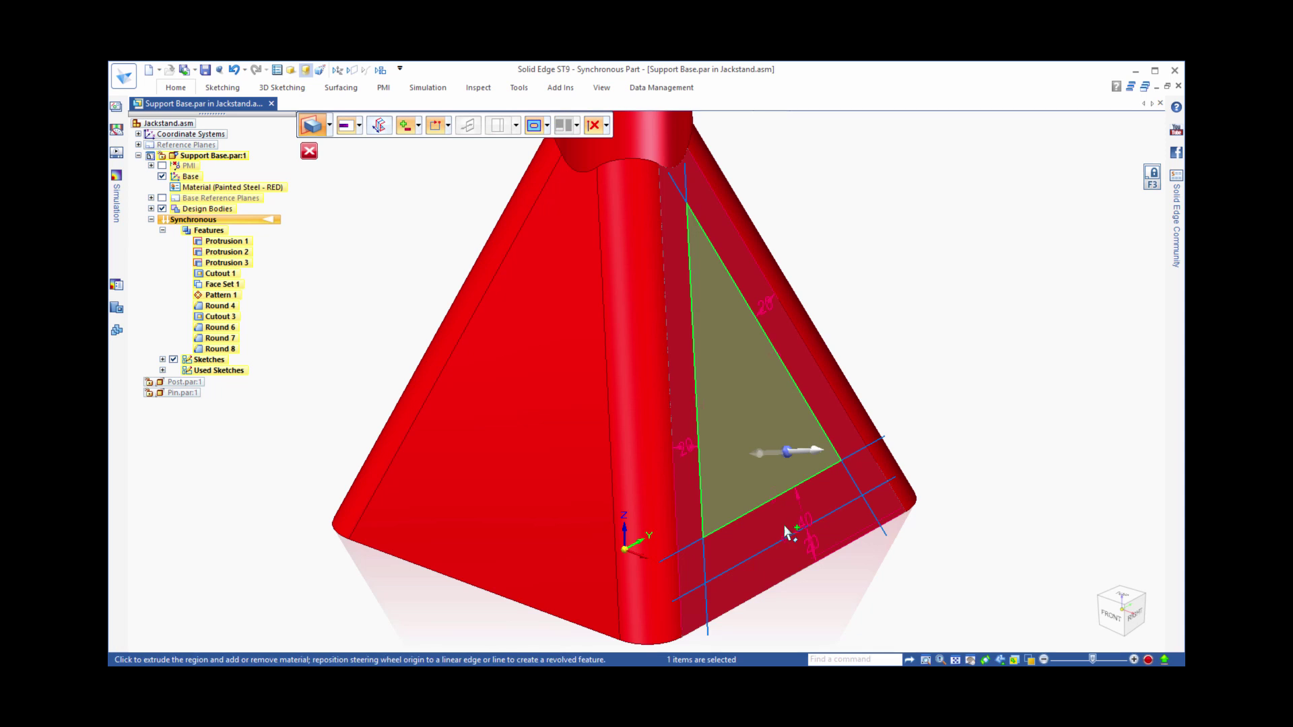
{"action": "left_click", "coordinate": [778, 586], "text": "ctrl"}
{"action": "left_click", "coordinate": [817, 457]}
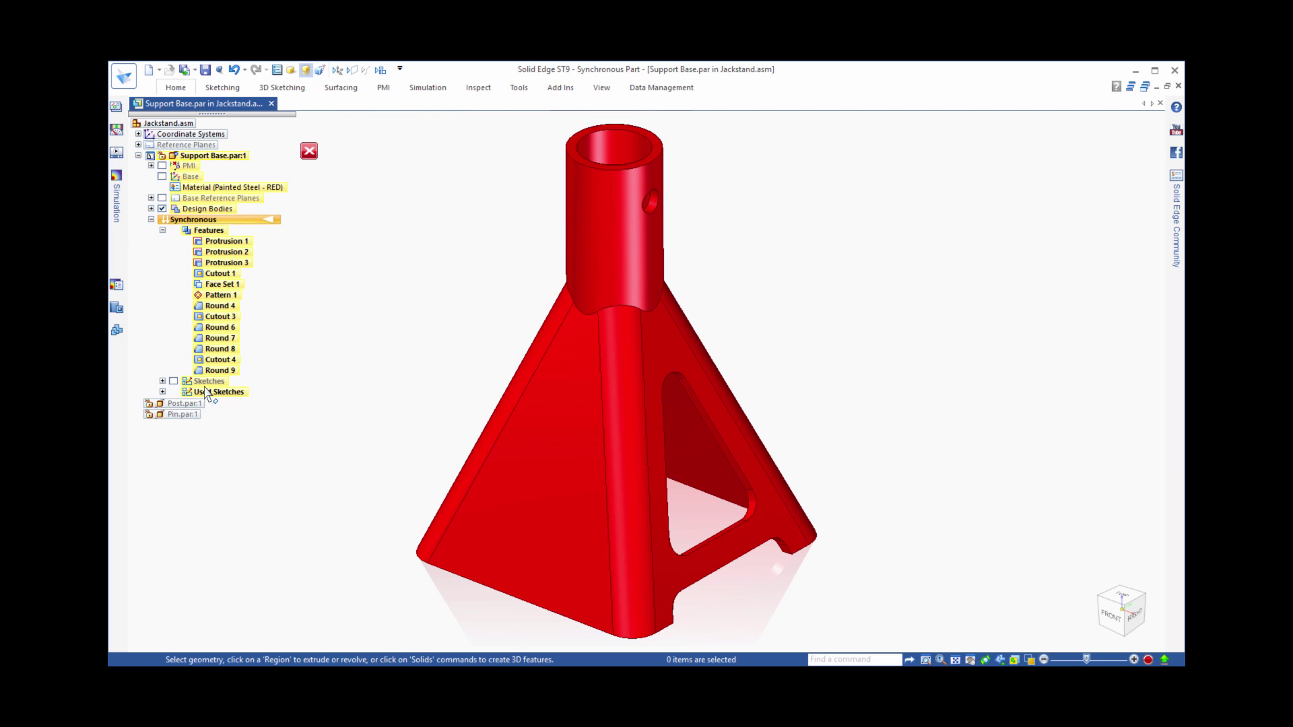
Circular-pattern Cutout 4 and Round 9 around the post cylinder axis.
{"action": "left_click", "coordinate": [220, 369]}
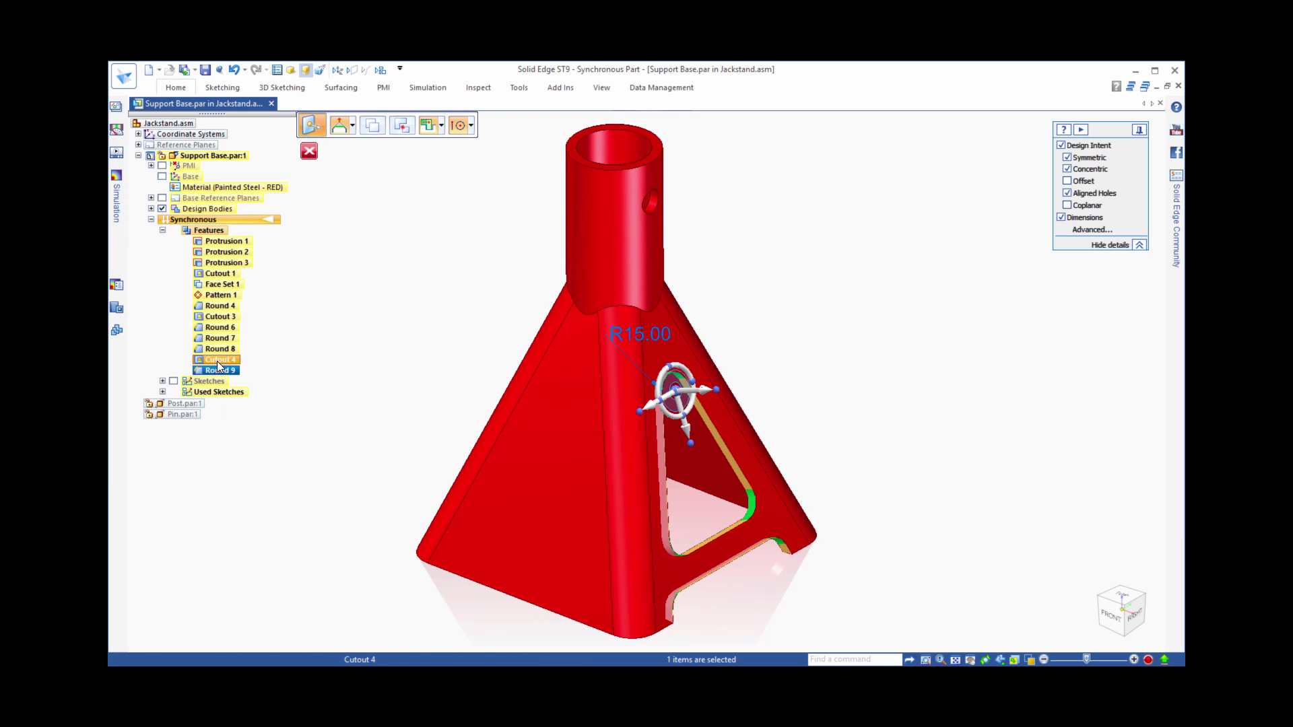
{"action": "left_click", "coordinate": [220, 359], "text": "ctrl"}
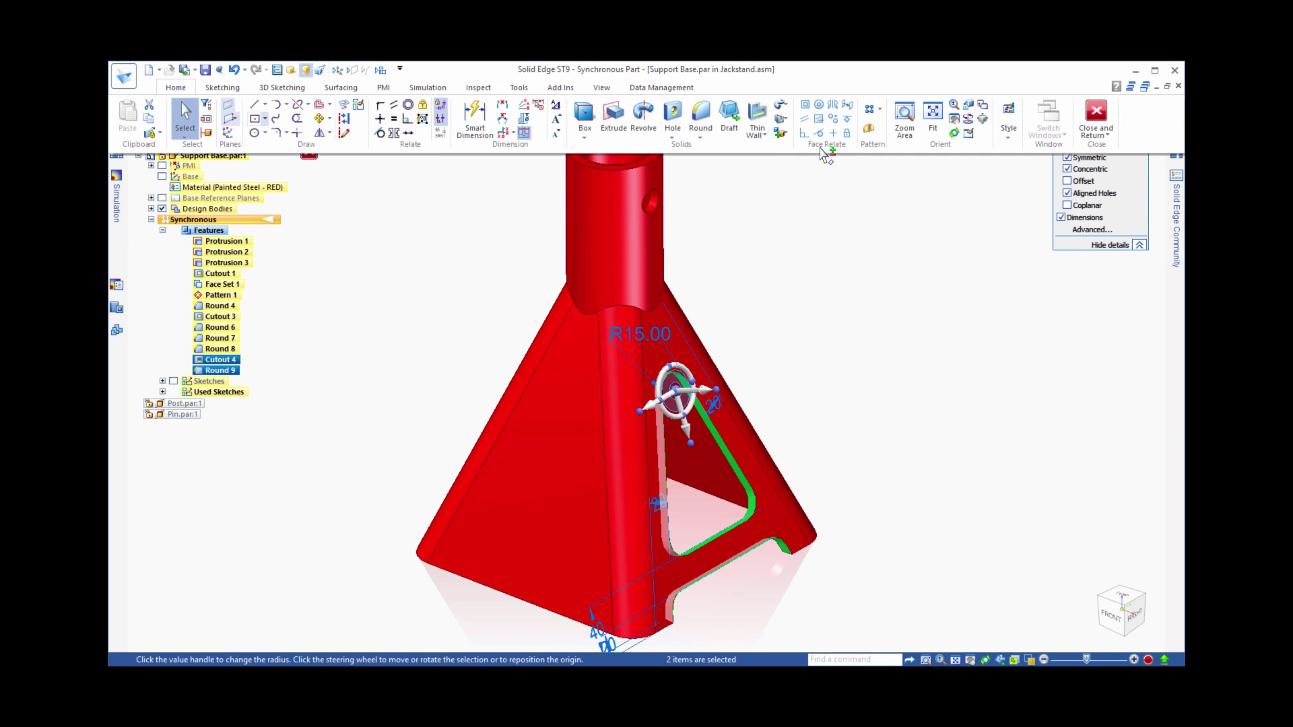
{"action": "left_click", "coordinate": [879, 109]}
{"action": "left_click", "coordinate": [889, 143]}
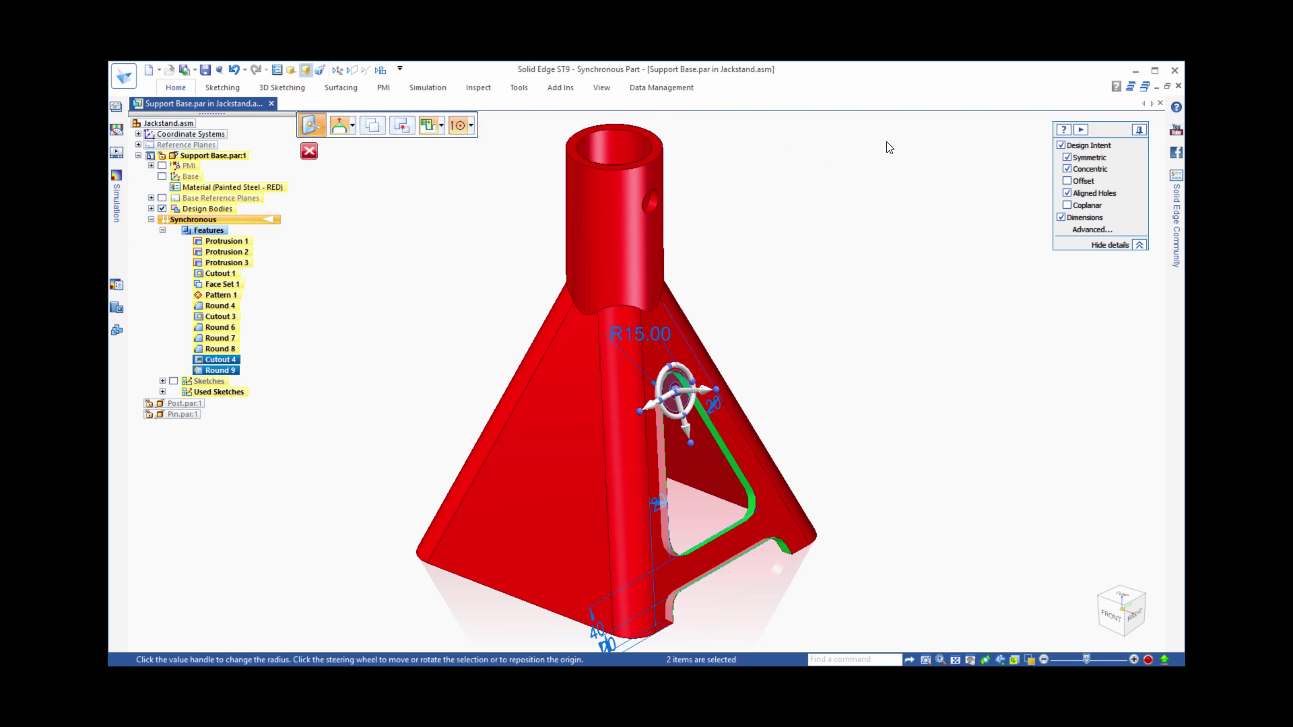
{"action": "left_click", "coordinate": [653, 163]}
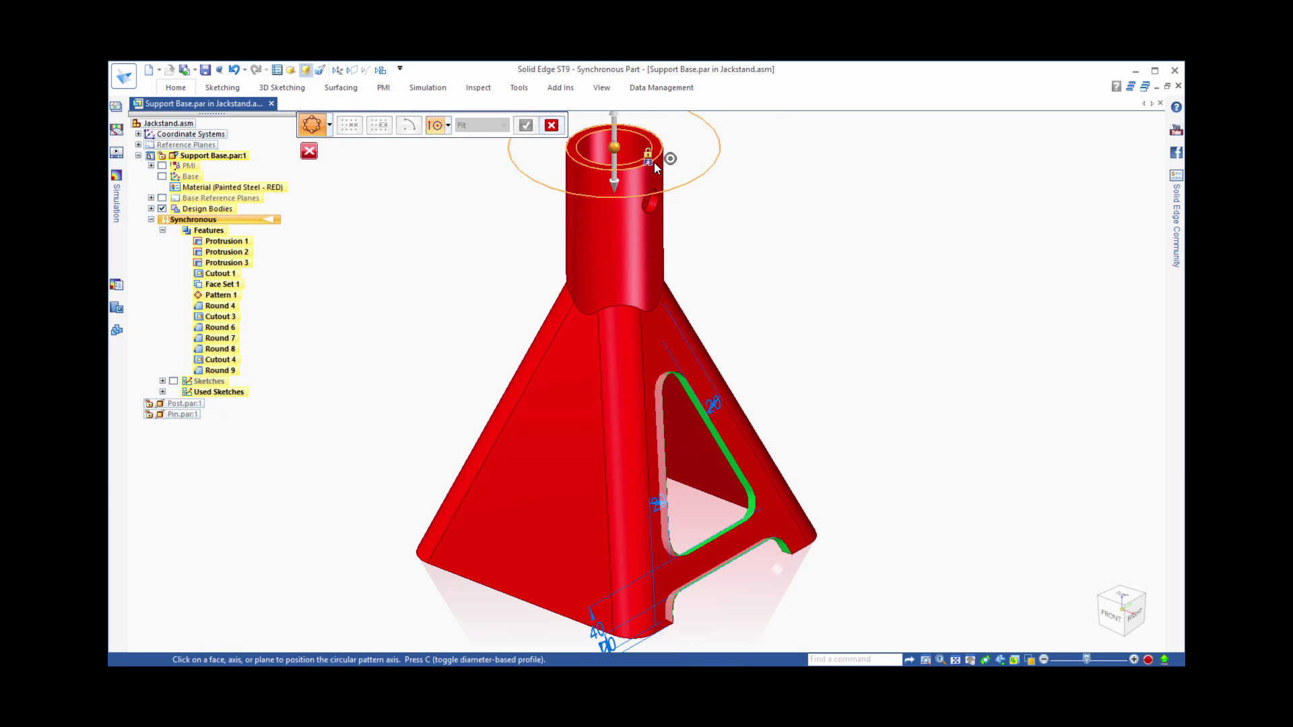
{"action": "right_click", "coordinate": [930, 339]}
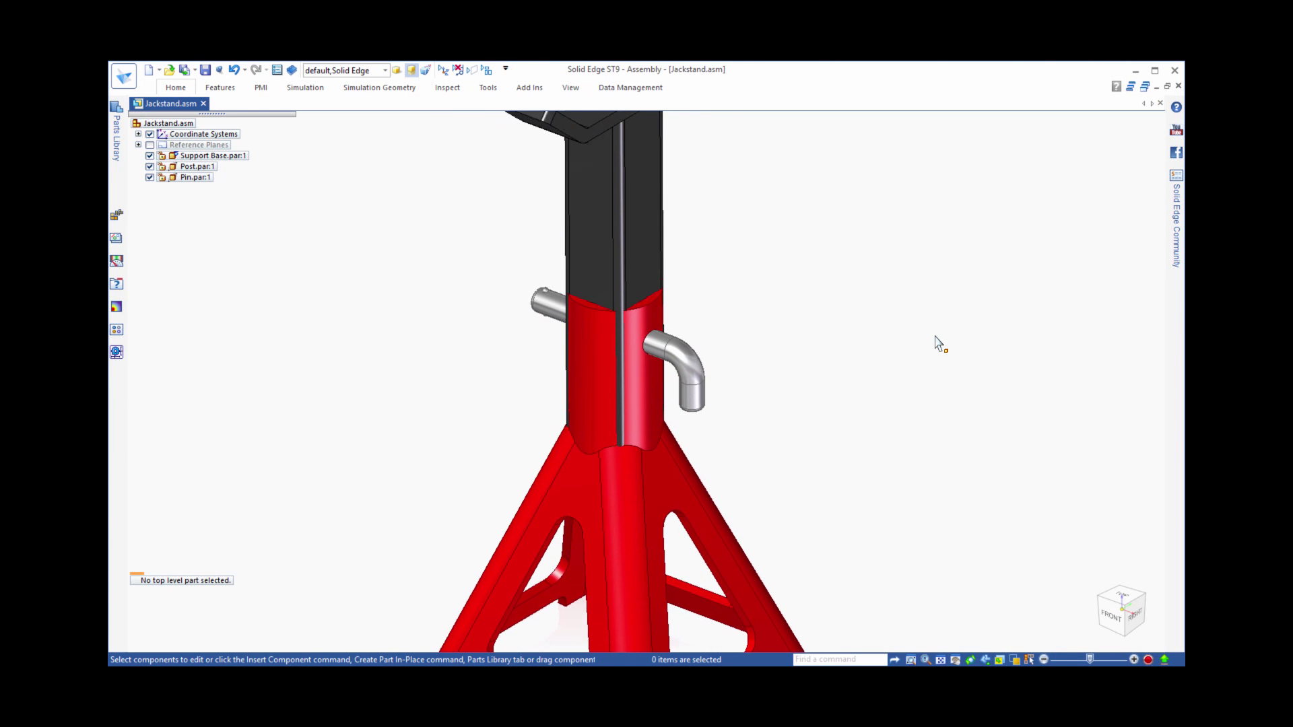
Enlarge the post's R7.00 corner radius so the post becomes a 58 mm diameter round tube.
{"action": "middle_click_drag", "start_coordinate": [940, 343], "coordinate": [835, 393], "text": "shift"}
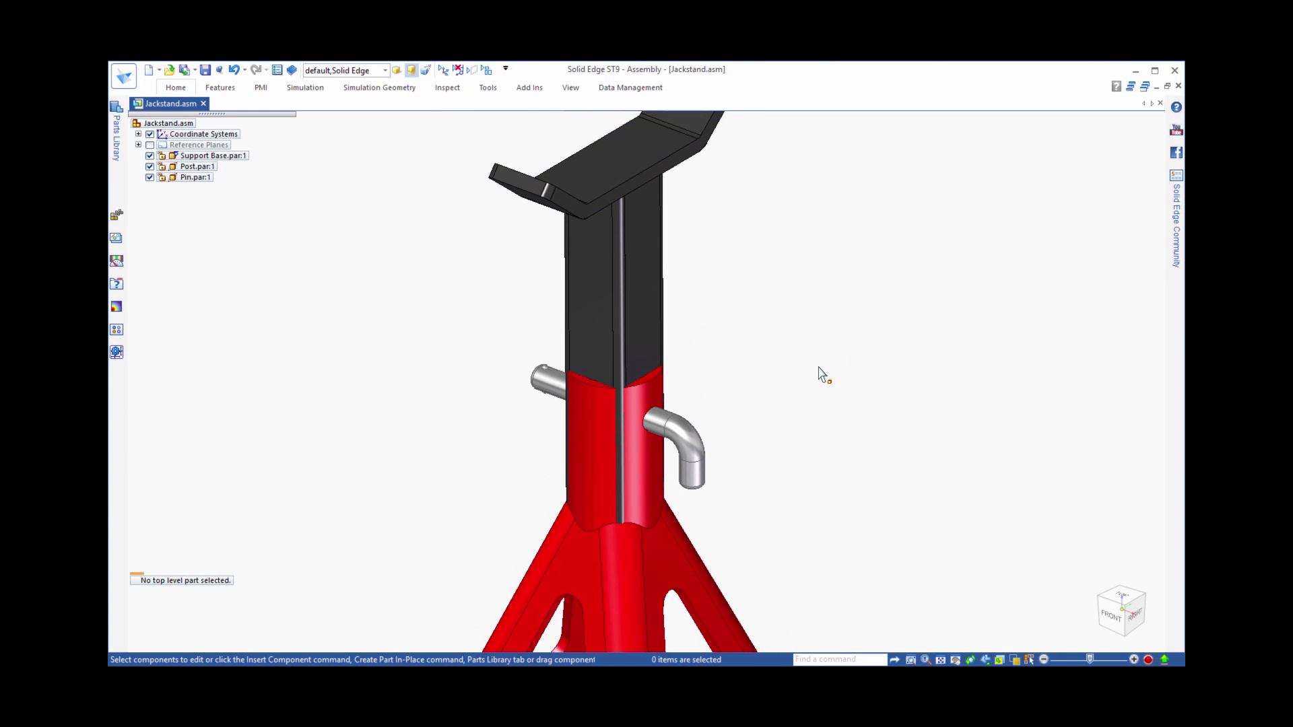
{"action": "left_click", "coordinate": [620, 382]}
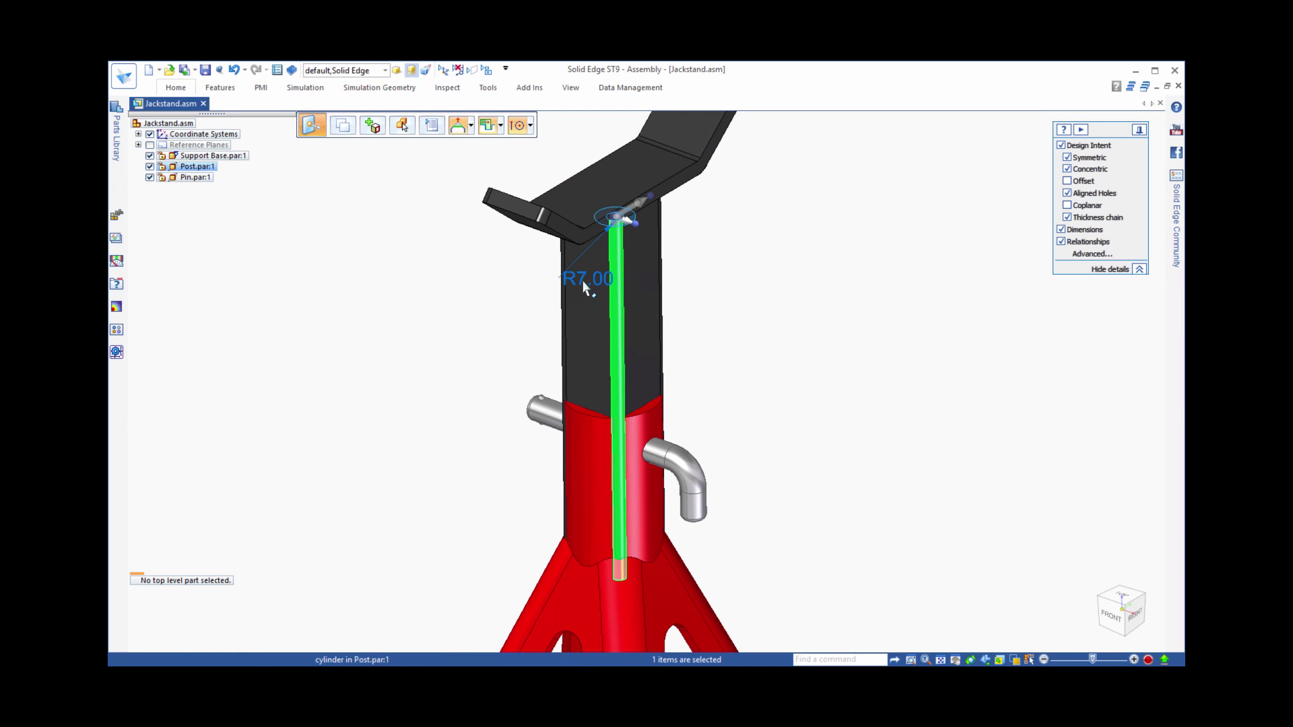
{"action": "left_click", "coordinate": [588, 280]}
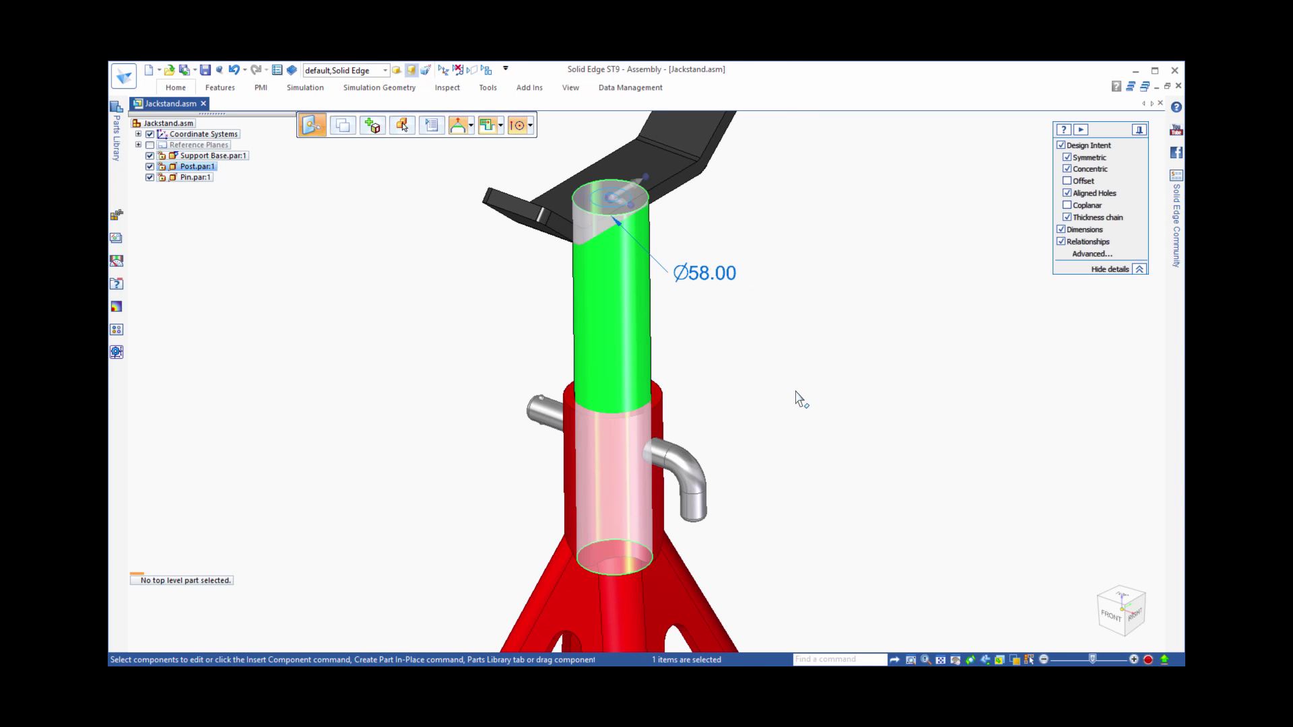
{"action": "key", "text": "Escape"}
{"action": "middle_click_drag", "start_coordinate": [807, 399], "coordinate": [573, 363]}
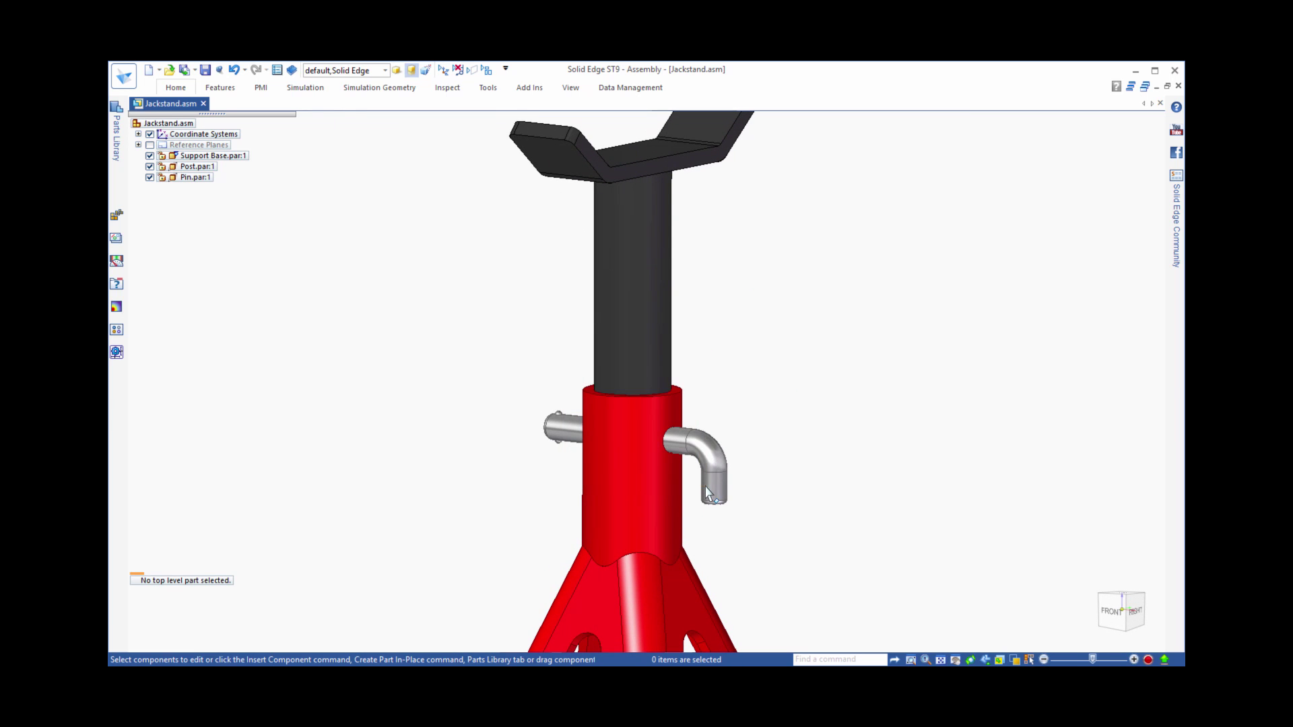
Box-select the saddle and post top and move them vertically to a 400 mm stand height.
{"action": "left_click", "coordinate": [609, 422]}
{"action": "scroll", "coordinate": [687, 290], "scroll_direction": "down", "scroll_amount": 2}
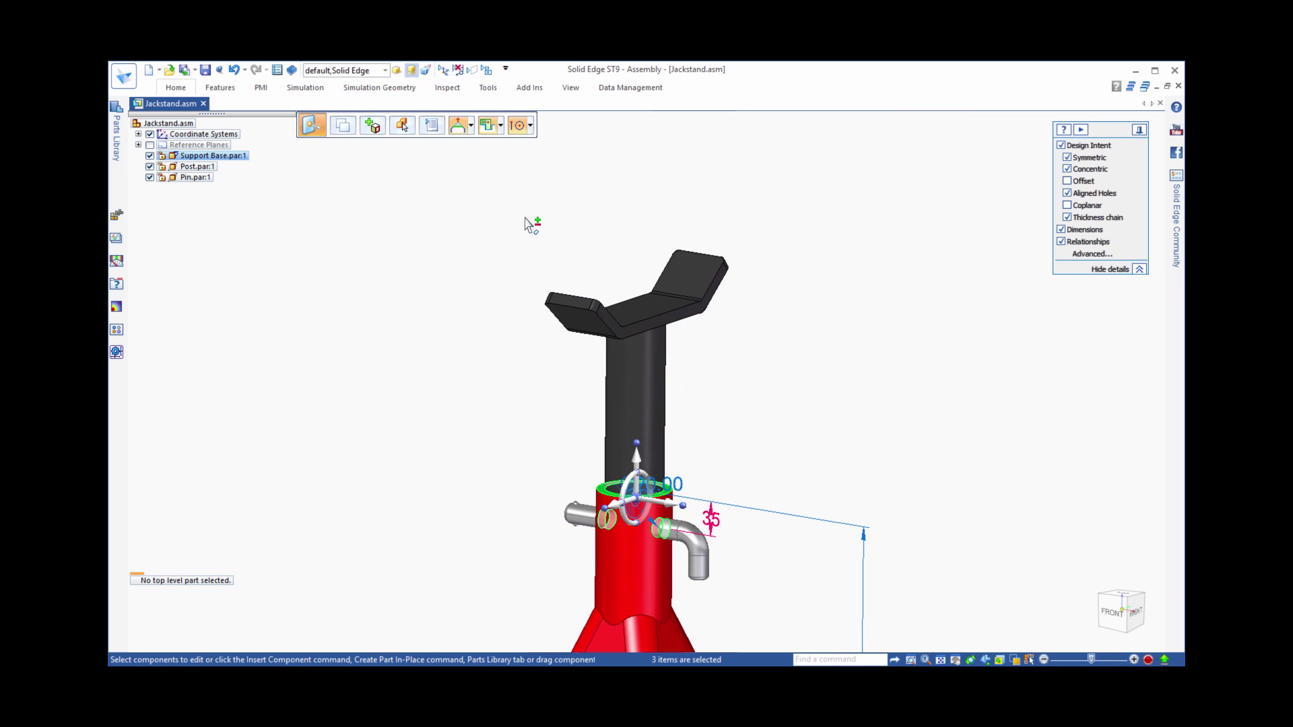
{"action": "left_click_drag", "start_coordinate": [519, 204], "coordinate": [783, 383]}
{"action": "scroll", "coordinate": [807, 398], "scroll_direction": "down", "scroll_amount": 3}
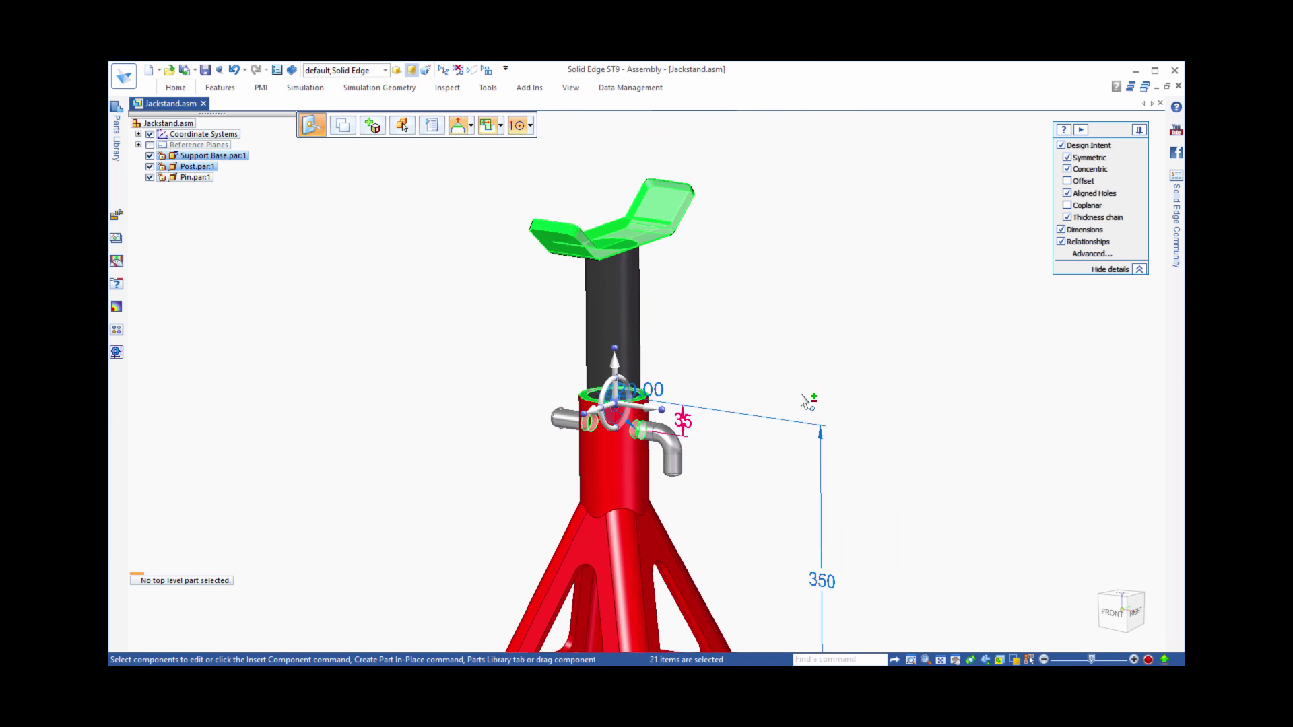
{"action": "scroll", "coordinate": [645, 364], "scroll_direction": "down", "scroll_amount": 1}
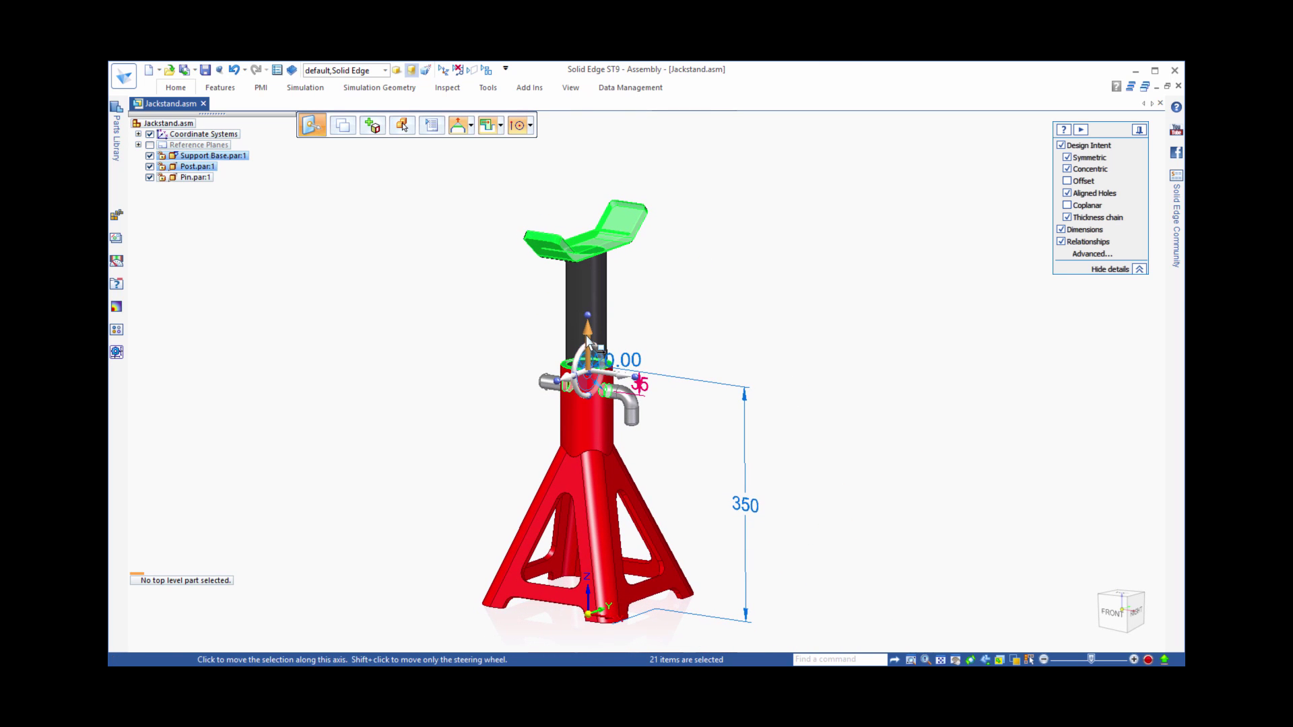
{"action": "left_click", "coordinate": [587, 338]}
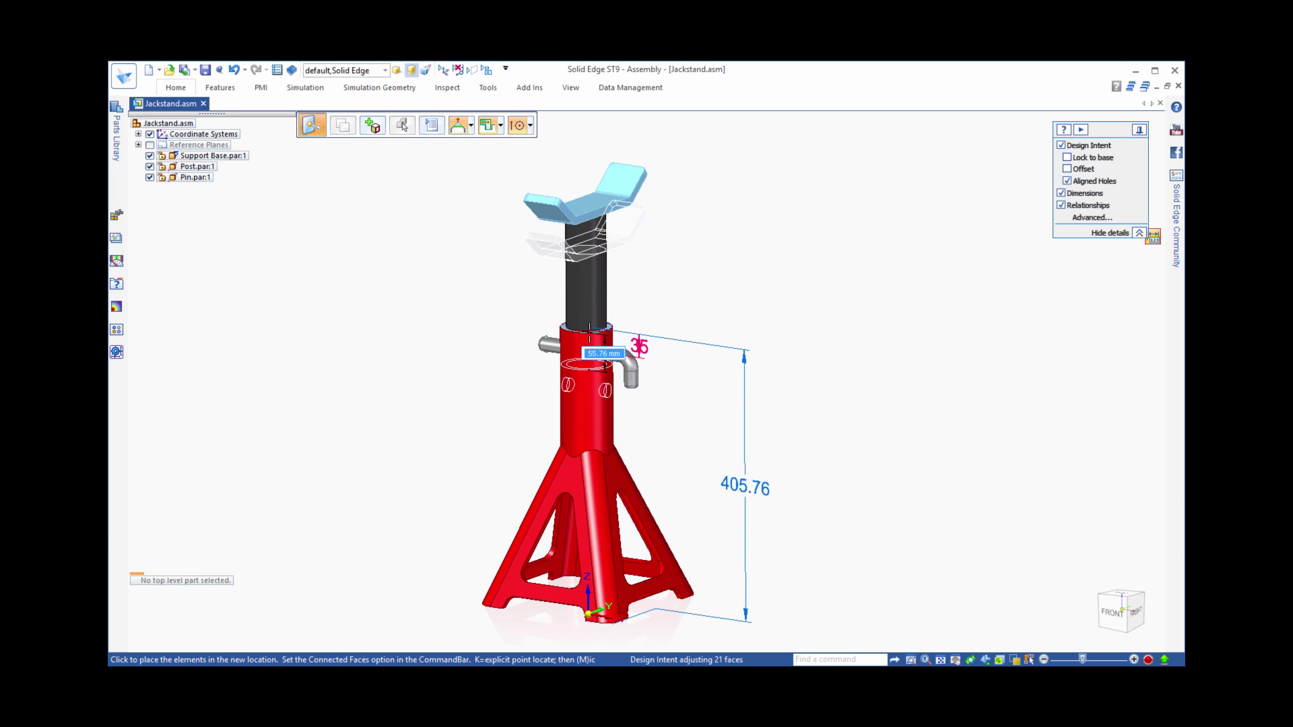
{"action": "key", "text": "Return"}
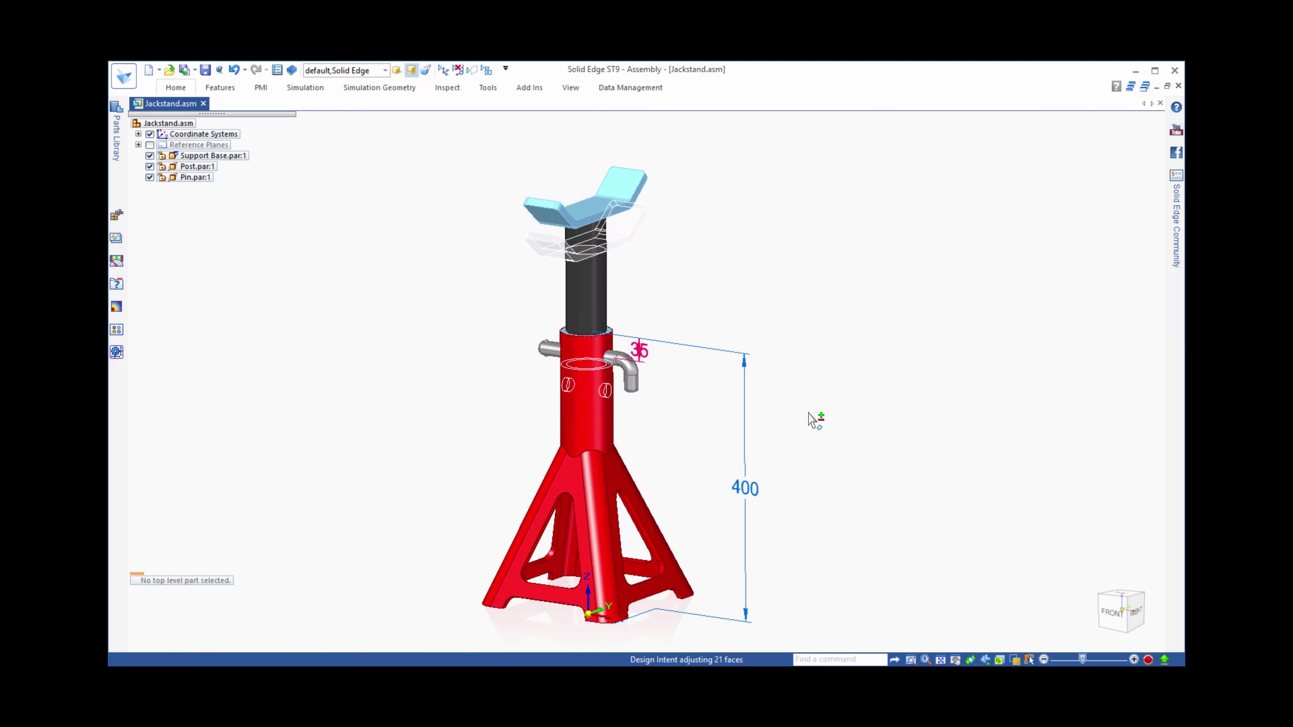